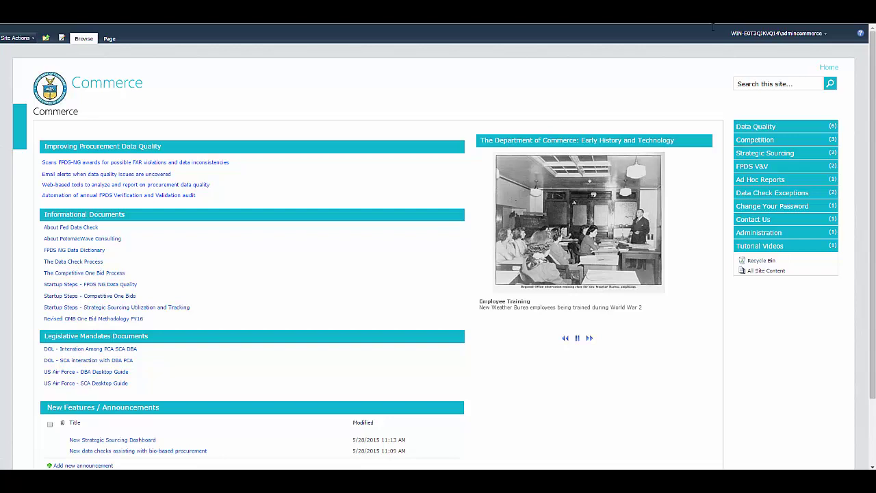
# Reveal the Strategic Sourcing sub-links, Util by PSC and Util by NAICS, in the sidebar.
pyautogui.moveTo(802, 156)
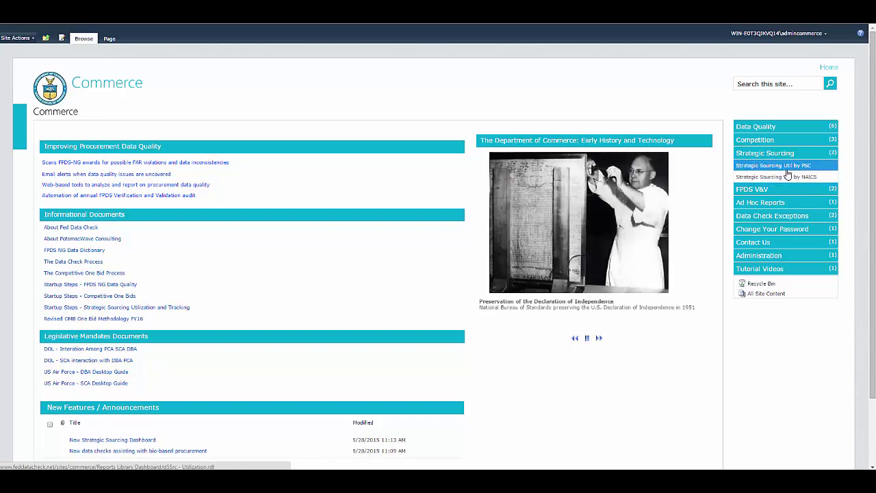
# Open the Utilization by PSC report, search it for 'dell', and expand the GSSI vehicle row.
pyautogui.click(787, 166)
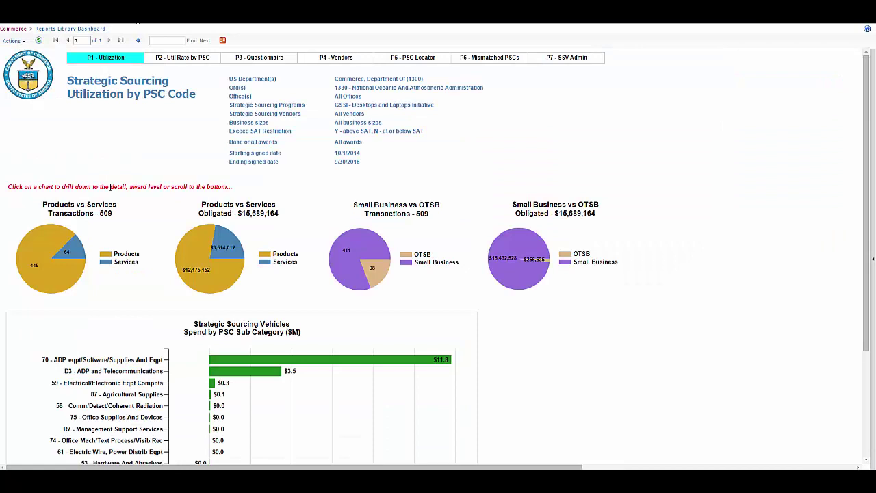
pyautogui.hotkey('ctrl', 'f')
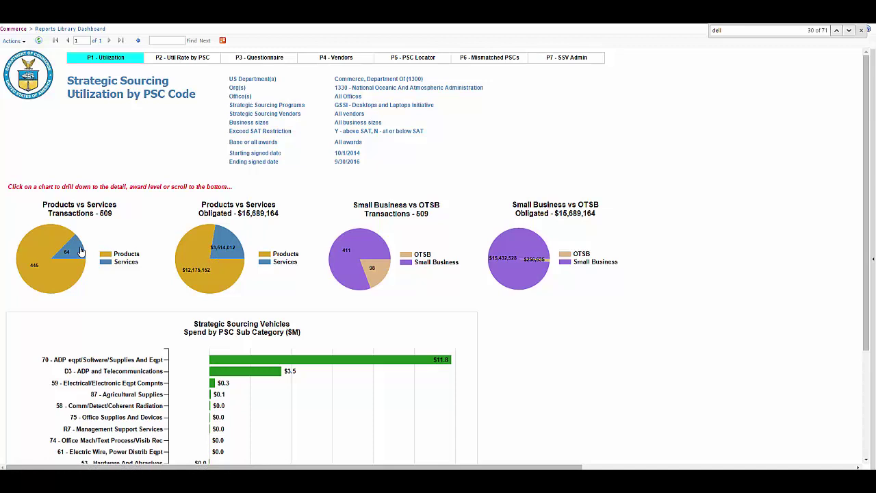
pyautogui.scroll(-4, 95, 283)
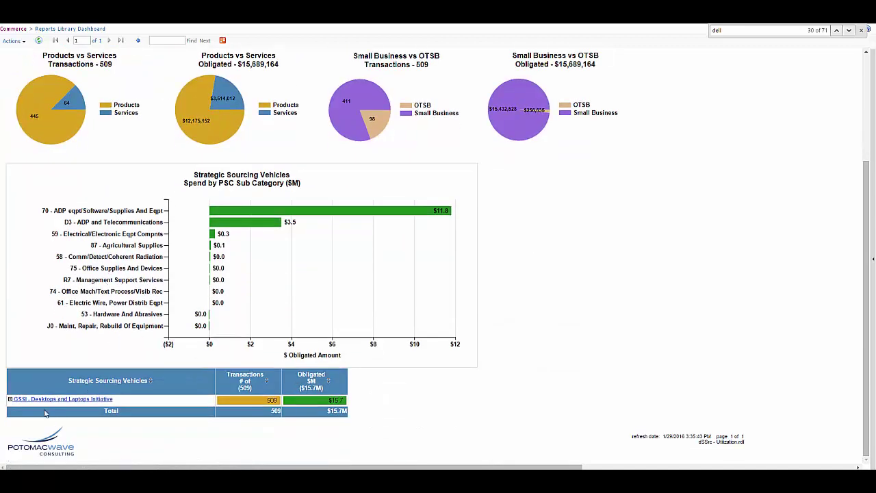
pyautogui.click(10, 399)
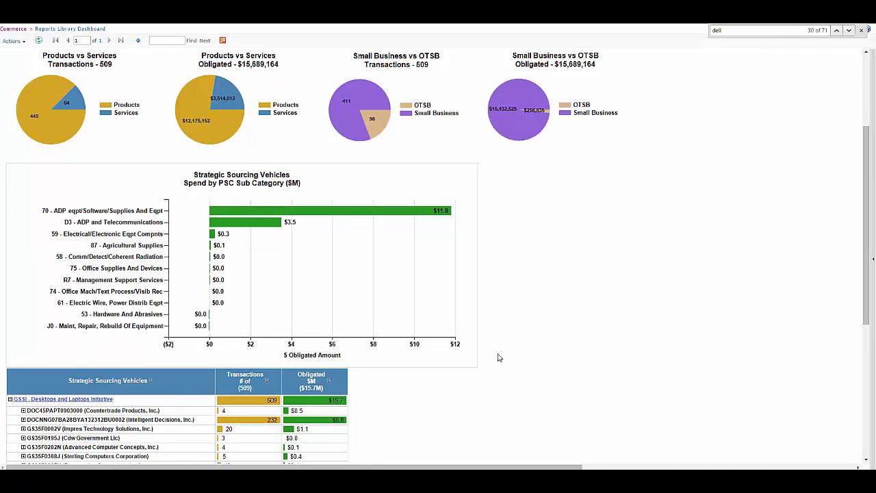
pyautogui.scroll(-6, 499, 358)
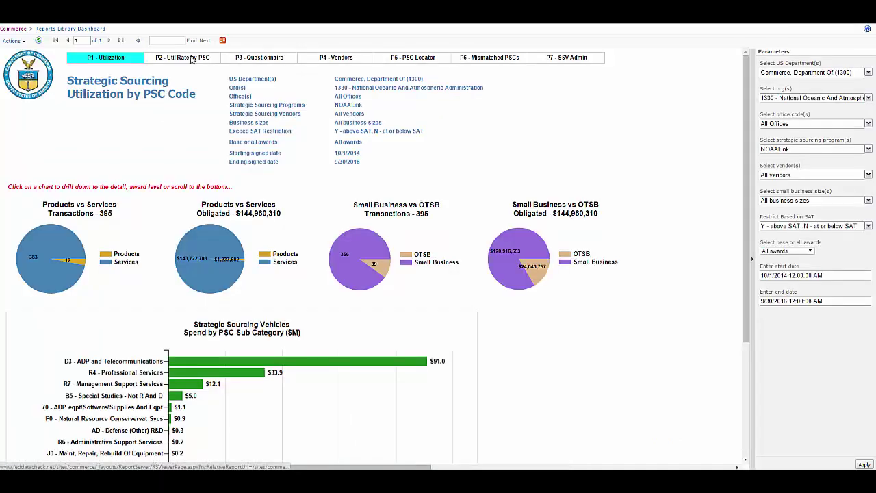
# Switch to the P2 - Util Rate by PSC page and scroll through its charts to the product table.
pyautogui.click(190, 59)
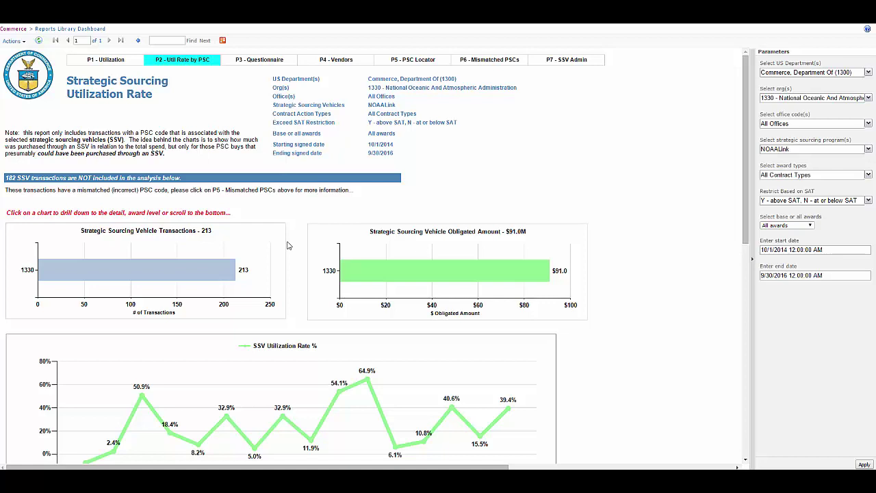
pyautogui.scroll(-3, 298, 248)
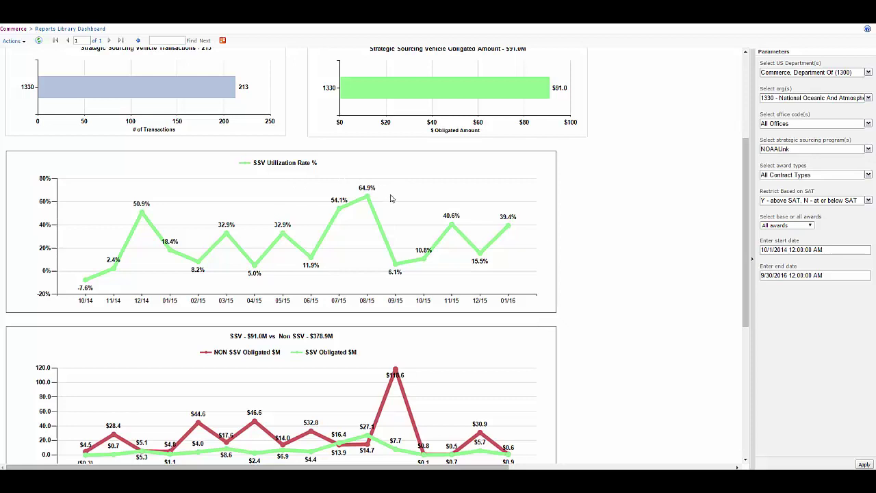
pyautogui.scroll(-4, 157, 367)
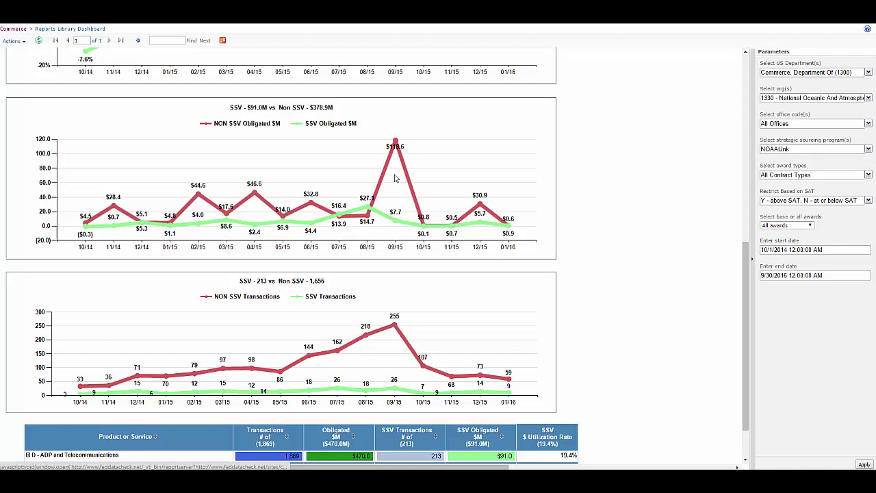
pyautogui.scroll(-2, 335, 250)
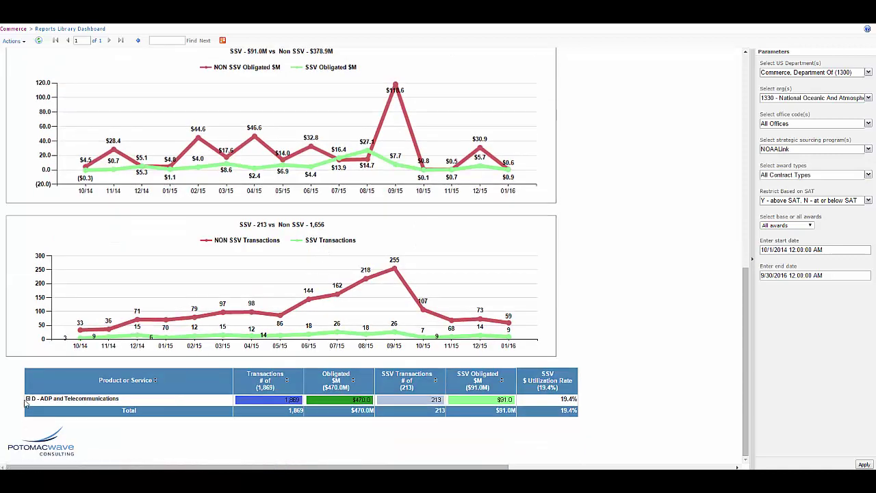
# Drill into the ADP and Telecommunications row, then list the awards under PSC 7021 (CPU, Digital).
pyautogui.click(28, 400)
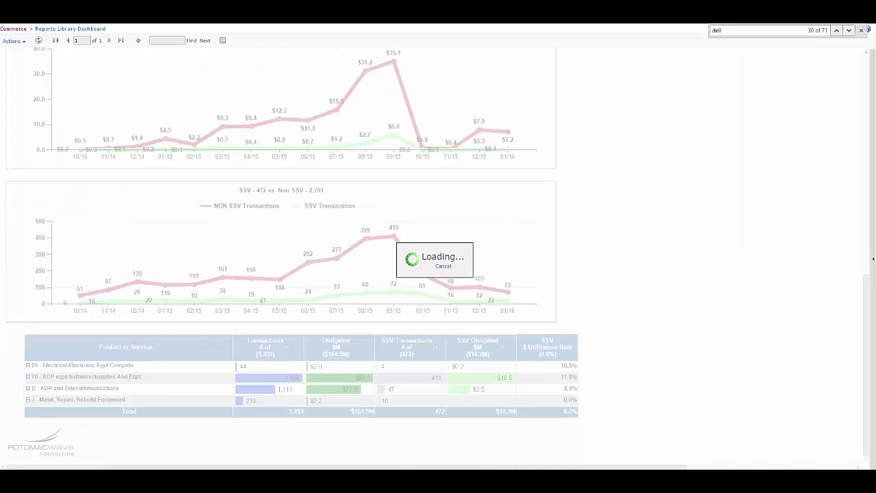
pyautogui.scroll(-2, 45, 347)
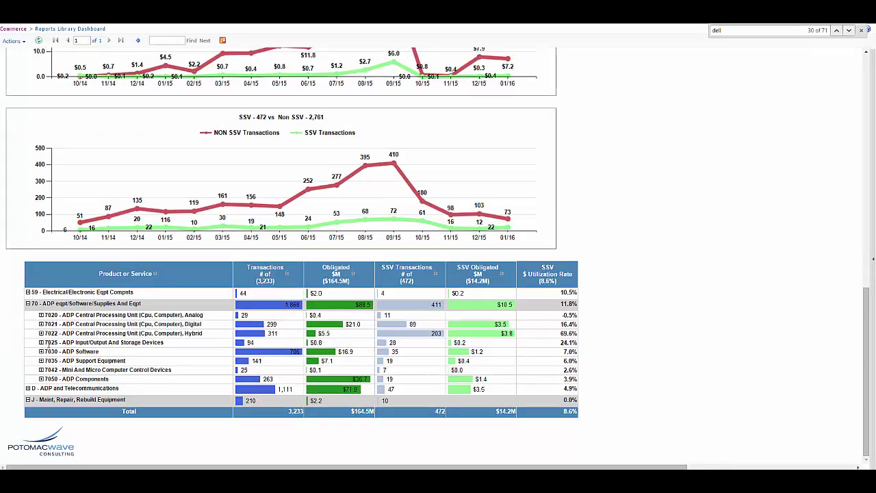
pyautogui.click(41, 325)
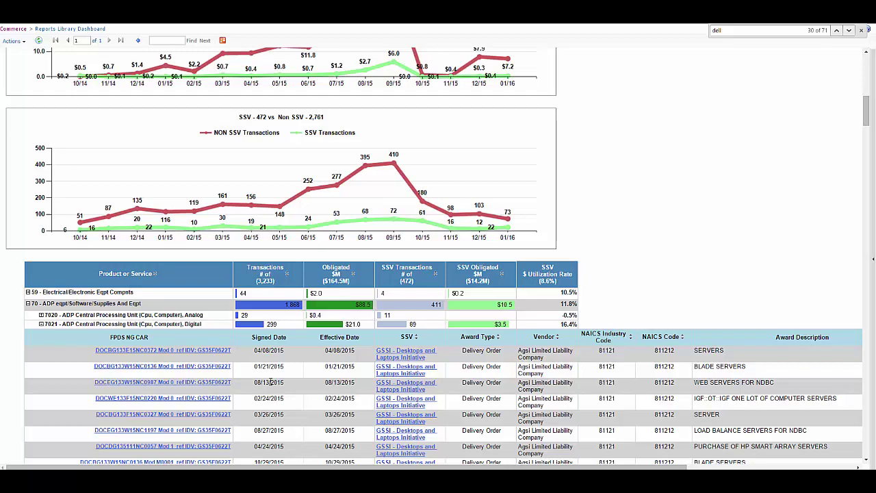
pyautogui.scroll(-6, 370, 393)
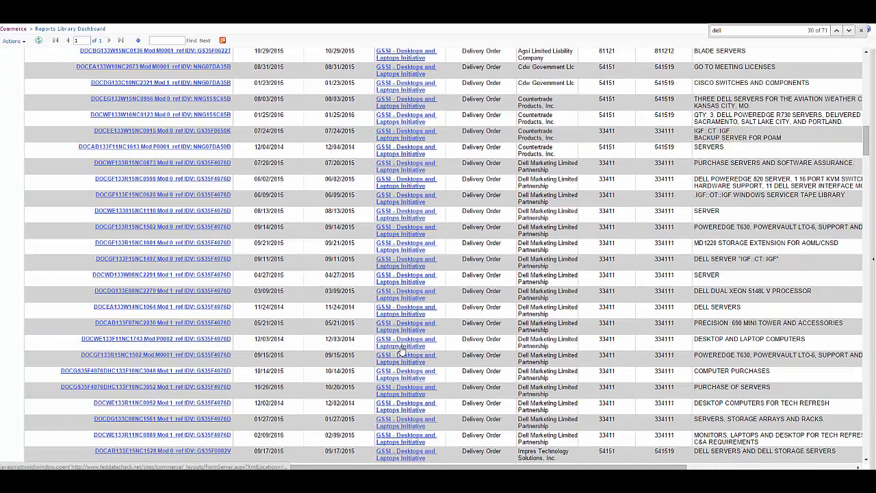
pyautogui.scroll(5, 601, 317)
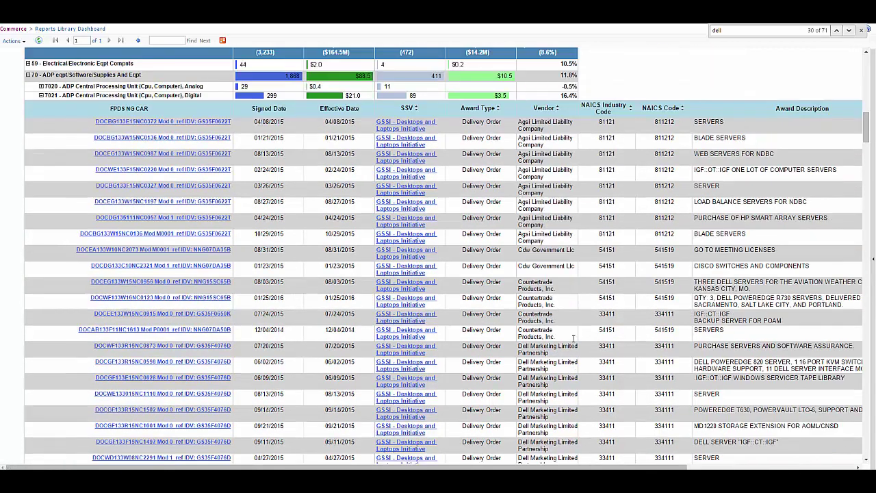
pyautogui.scroll(-1, 574, 336)
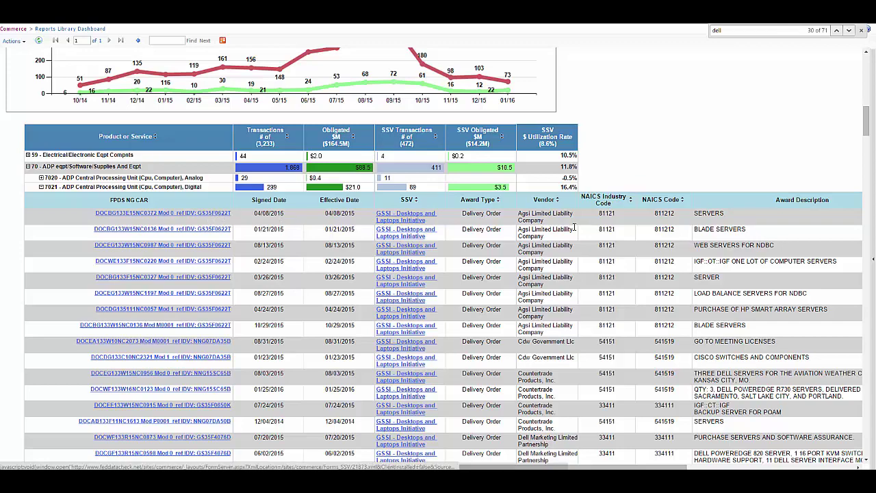
pyautogui.moveTo(651, 467); pyautogui.dragTo(779, 467)
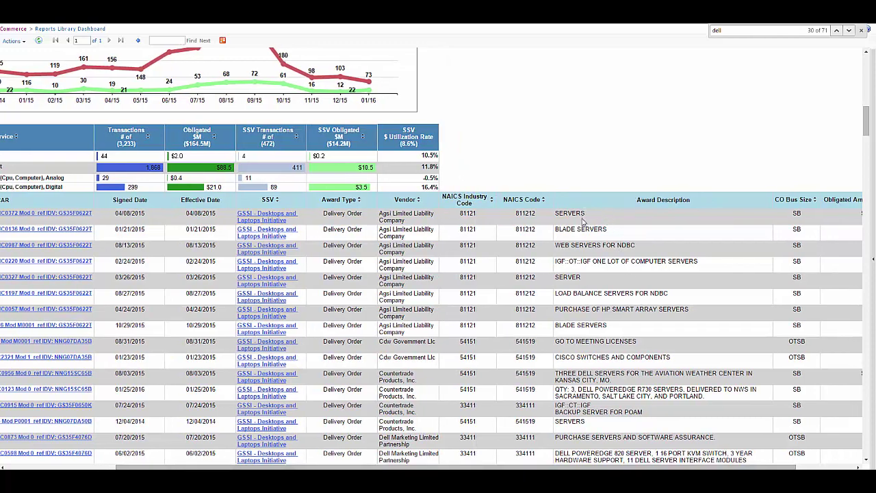
pyautogui.scroll(-3, 560, 265)
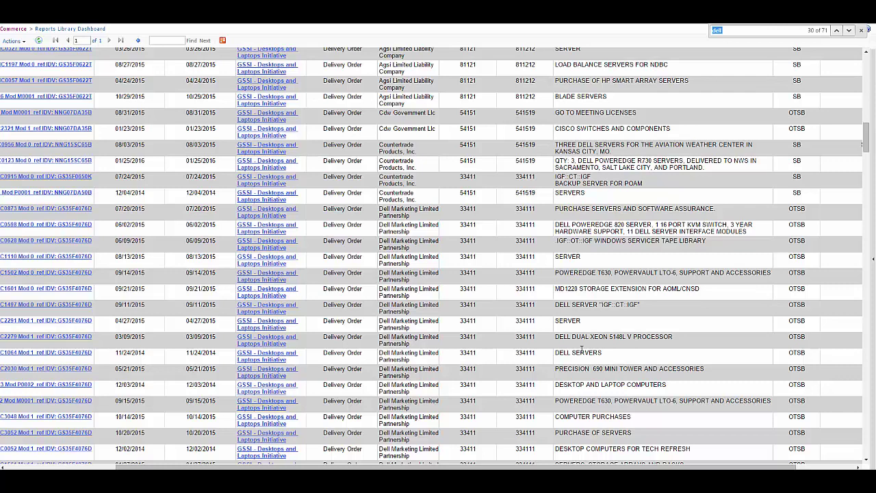
# Rerun the 'dell' search and scroll through the 97 highlighted matches in the award list.
pyautogui.click(730, 32)
pyautogui.press('Return')
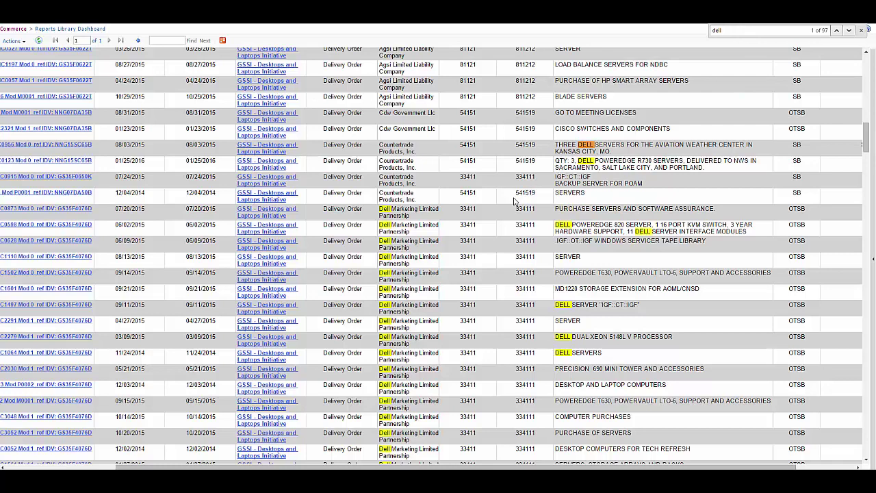
pyautogui.scroll(-1, 511, 215)
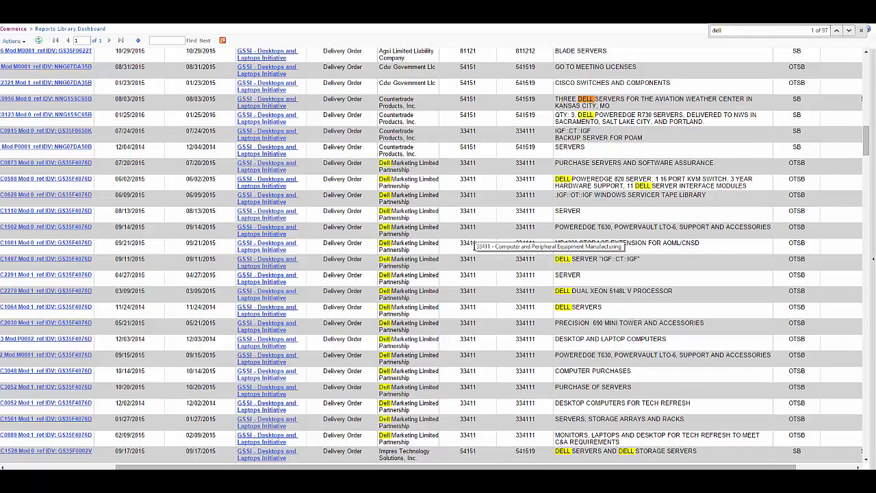
pyautogui.scroll(-10, 497, 272)
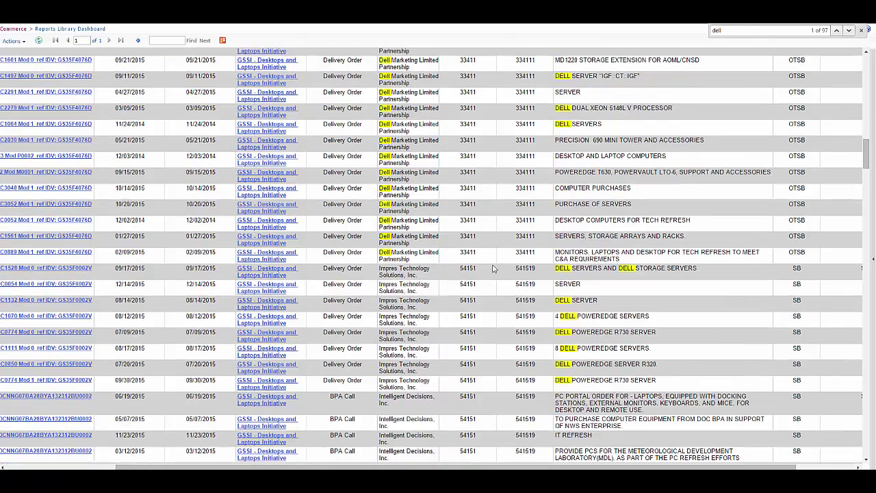
pyautogui.scroll(-12, 488, 255)
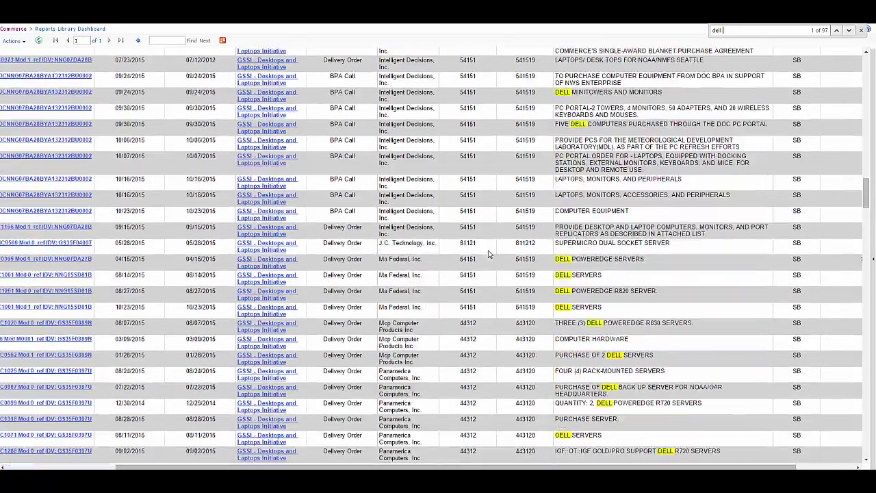
pyautogui.scroll(-1, 481, 242)
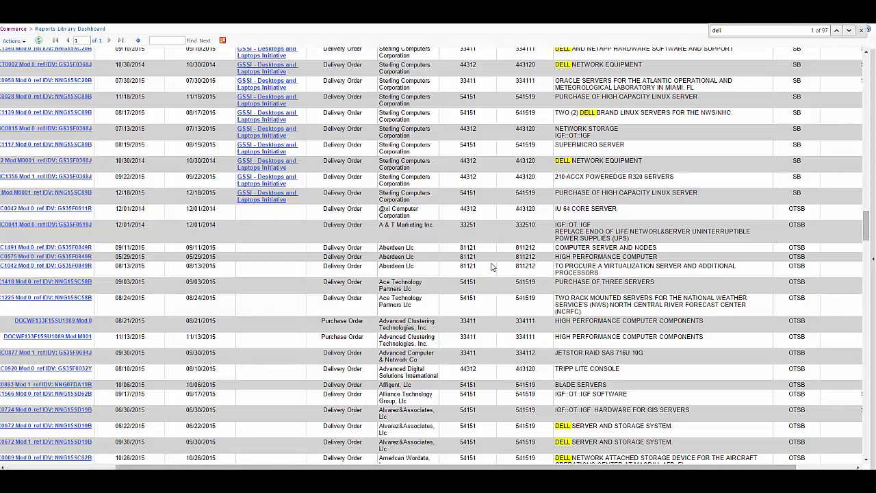
pyautogui.scroll(-12, 473, 245)
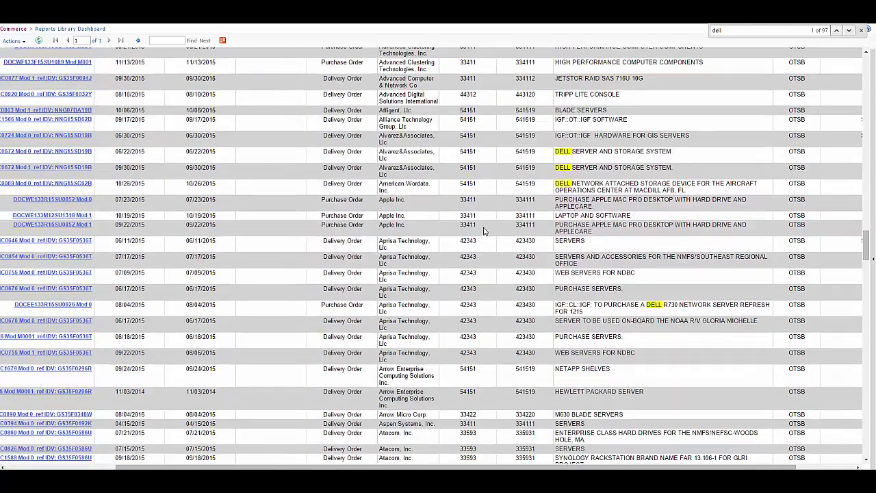
pyautogui.scroll(-10, 568, 163)
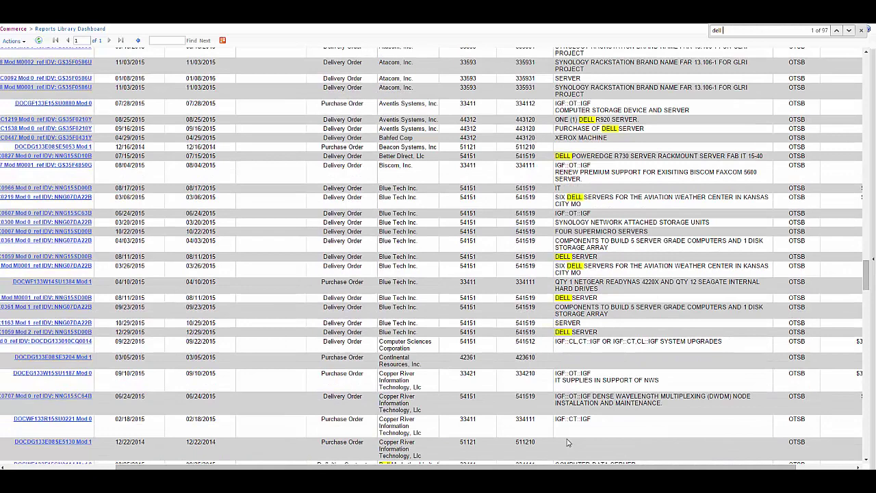
pyautogui.moveTo(602, 467); pyautogui.dragTo(678, 465)
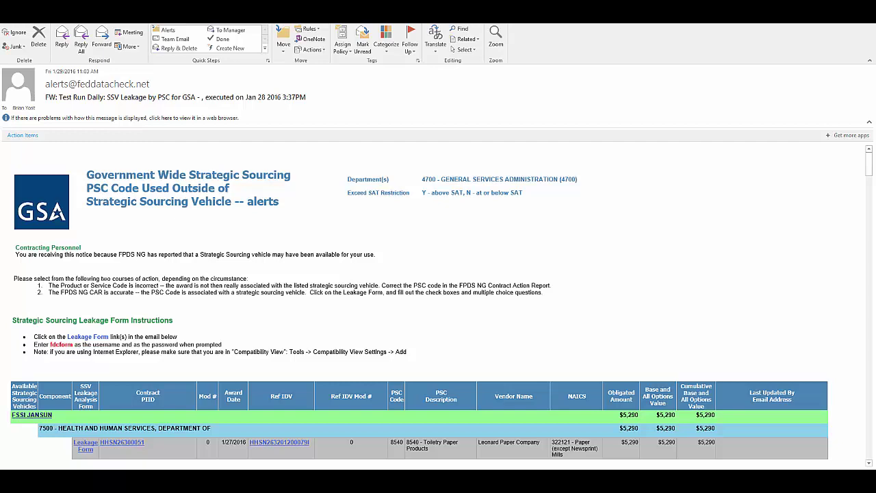
pyautogui.scroll(-1, 250, 258)
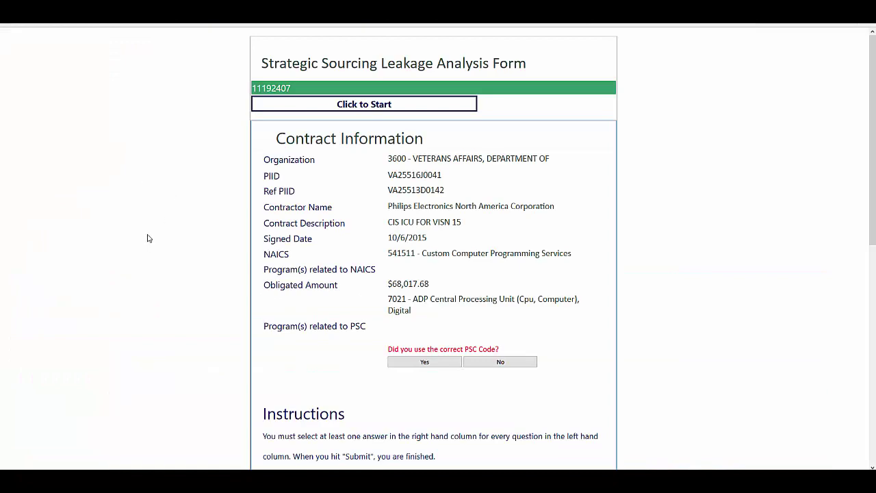
# Scroll past Contract Information to the questionnaire answers and place the cursor in the Comments box.
pyautogui.scroll(-6, 147, 237)
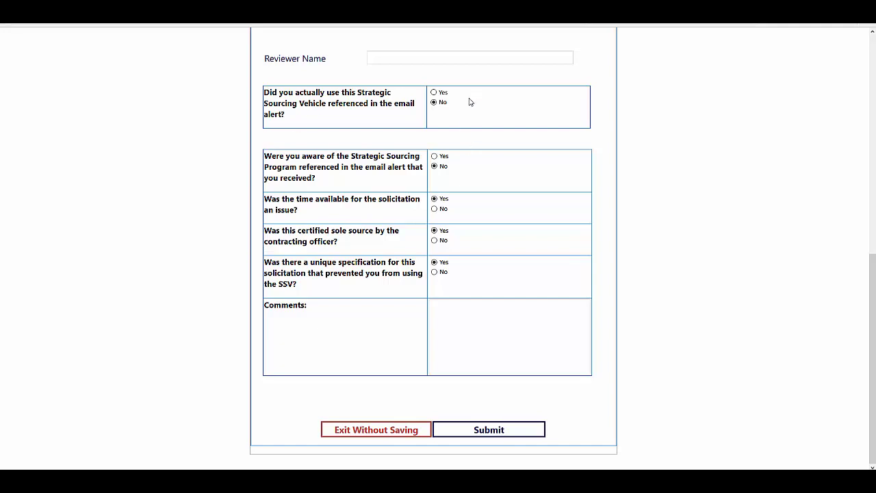
pyautogui.click(462, 317)
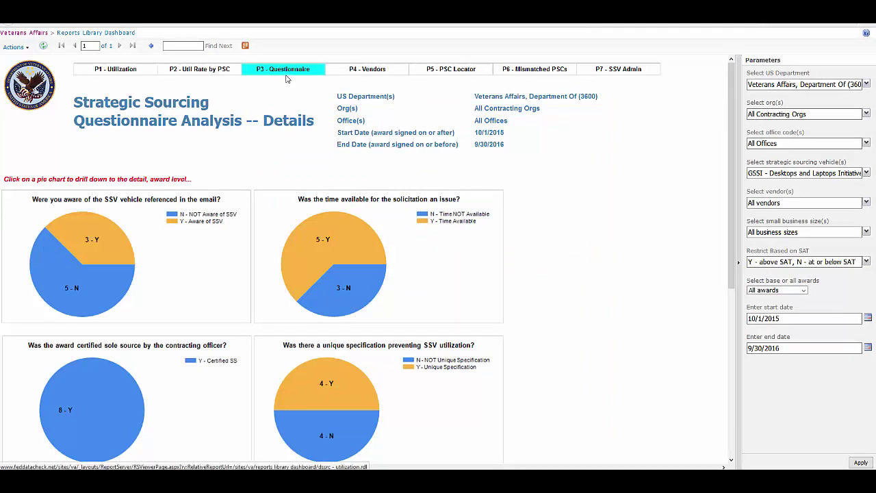
# Scroll down past the four answer pie charts to the OAO, VBA and VHA responses table.
pyautogui.scroll(-2, 525, 250)
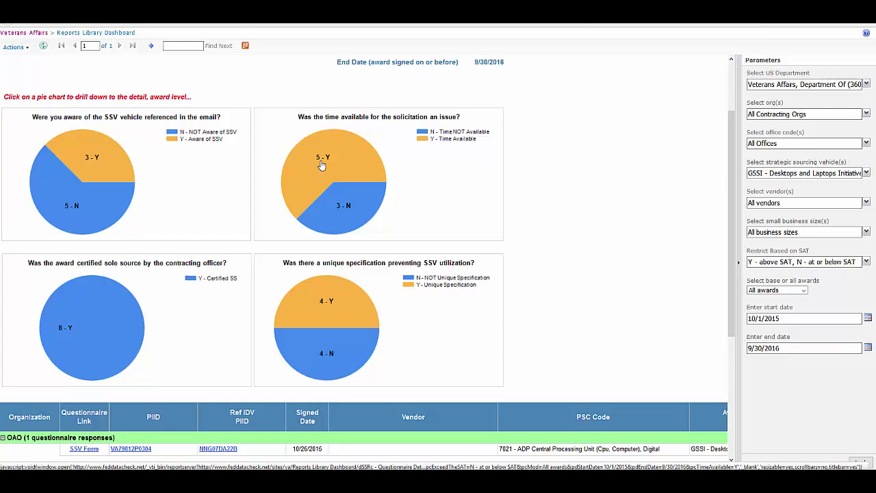
pyautogui.scroll(-3, 319, 197)
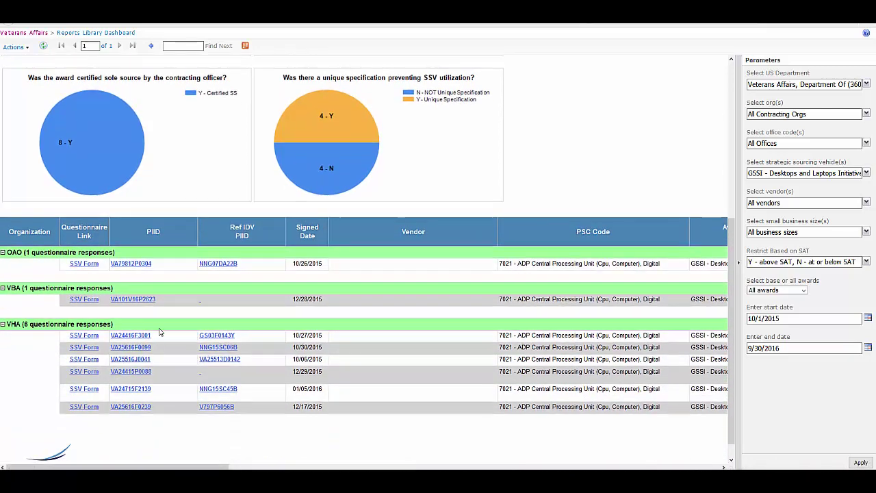
# Open the third VHA response's SSV Form, scroll through it, and place the cursor in Comments.
pyautogui.click(85, 359)
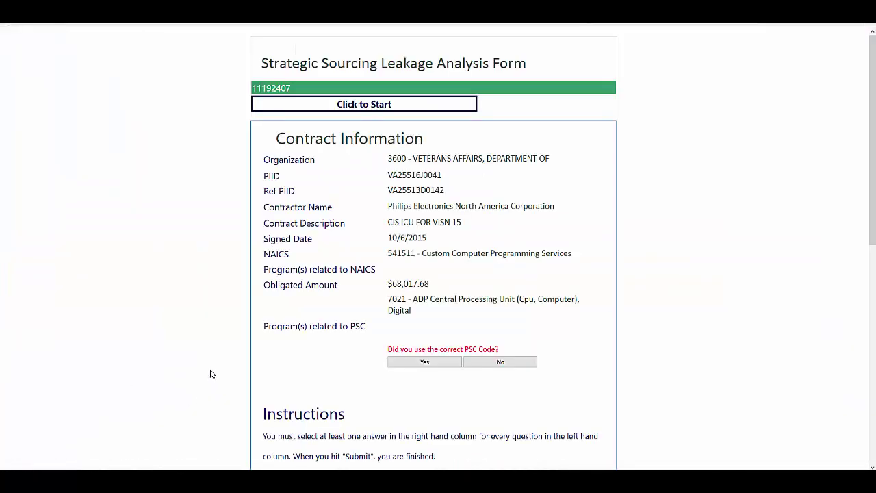
pyautogui.scroll(-7, 202, 363)
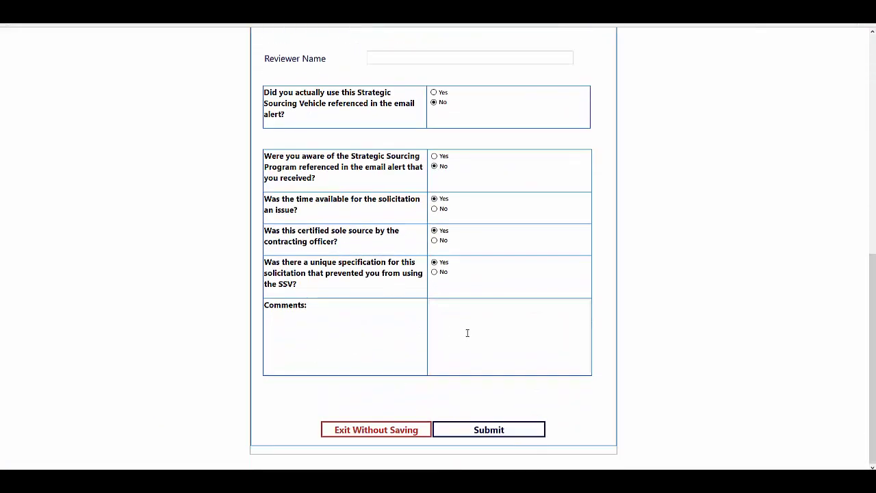
pyautogui.click(468, 333)
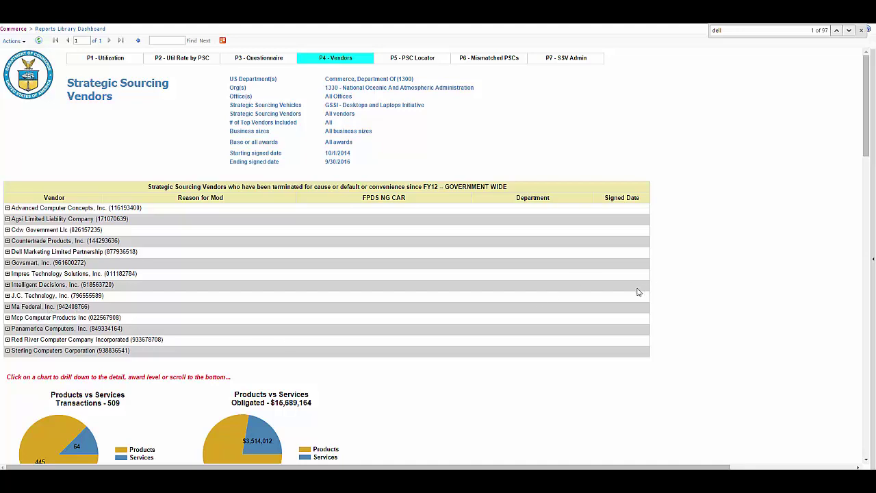
pyautogui.scroll(-10, 633, 291)
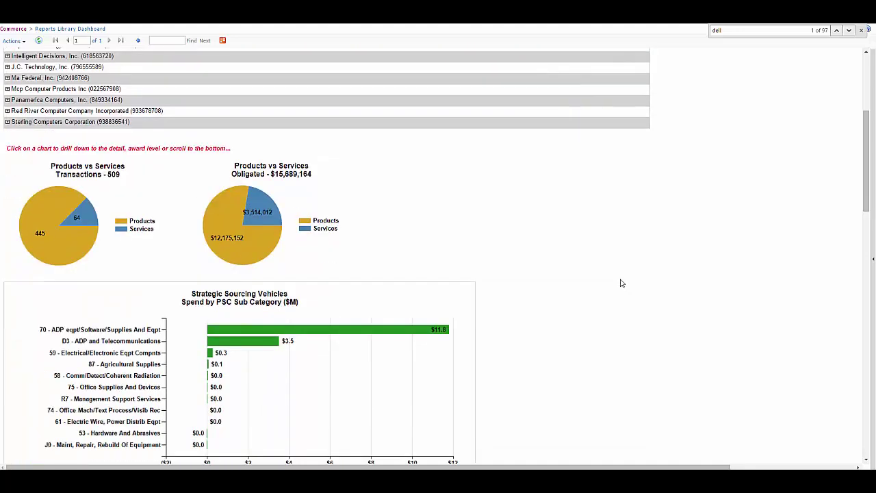
pyautogui.scroll(-1, 627, 277)
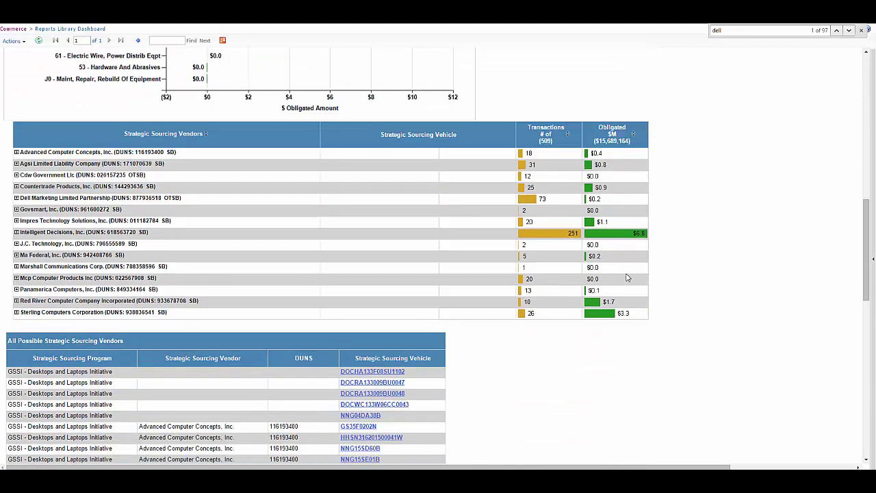
pyautogui.scroll(-6, 598, 356)
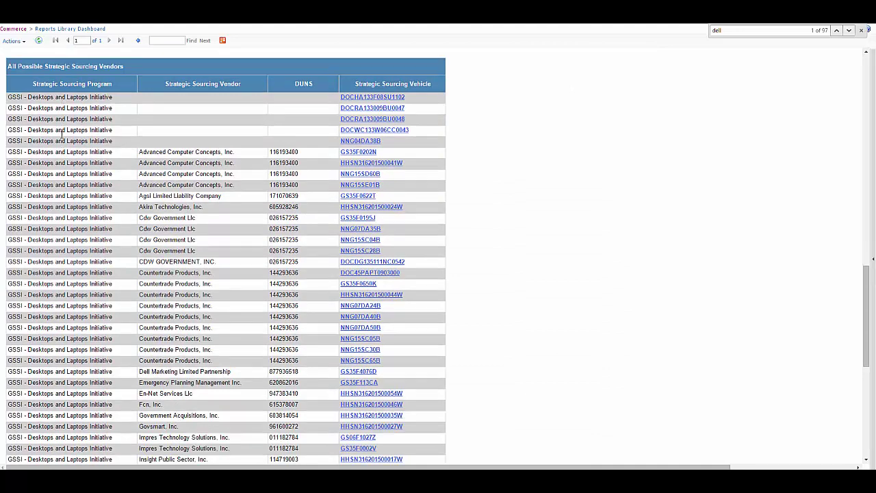
pyautogui.scroll(-6, 66, 328)
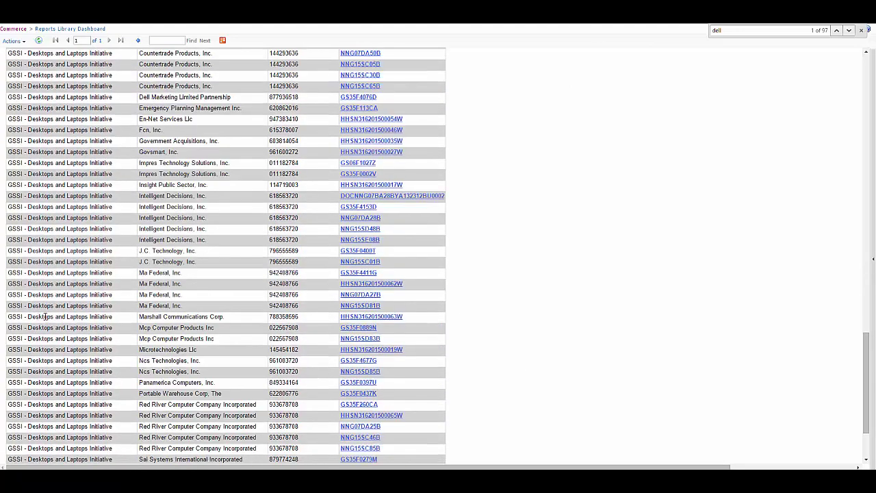
pyautogui.scroll(8, 302, 328)
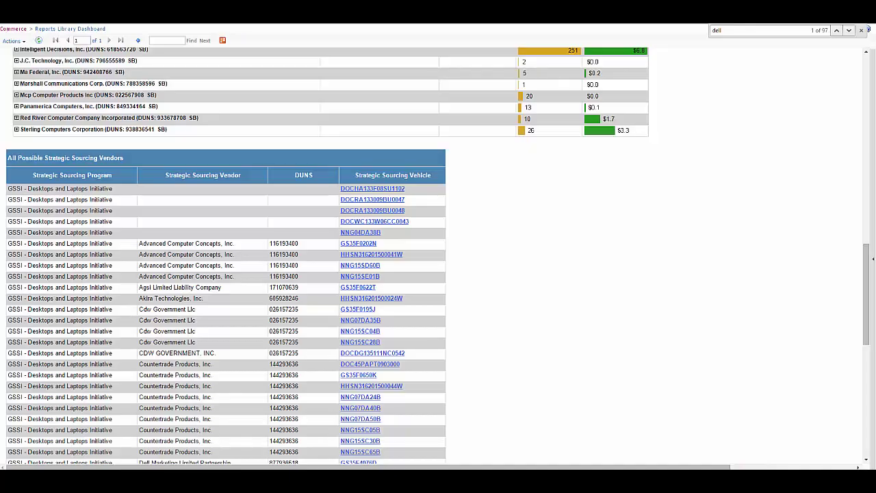
pyautogui.scroll(3, 310, 209)
pyautogui.scroll(2, 309, 218)
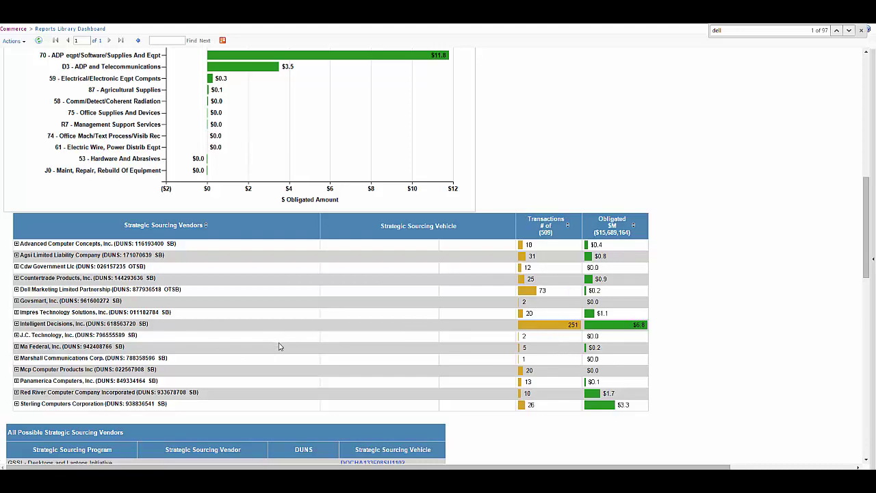
# Expand Cdw Government Llc's termination records, scroll through them, and return to the report top.
pyautogui.scroll(10, 280, 346)
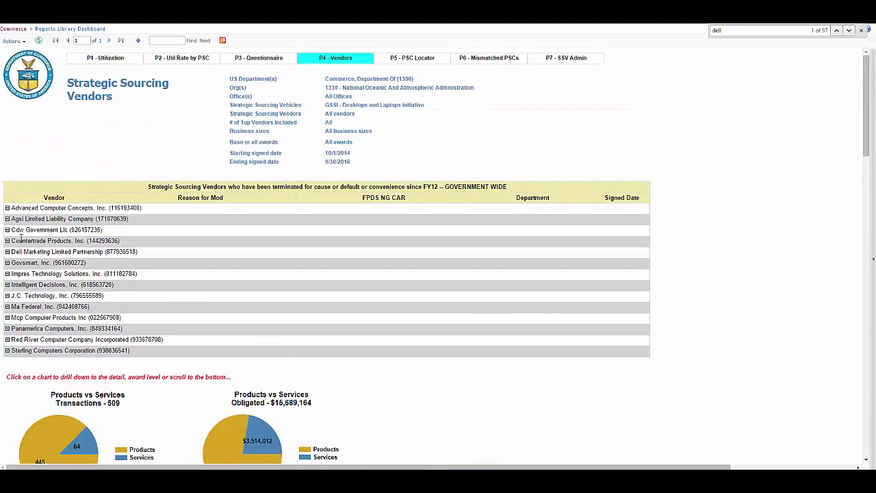
pyautogui.click(7, 230)
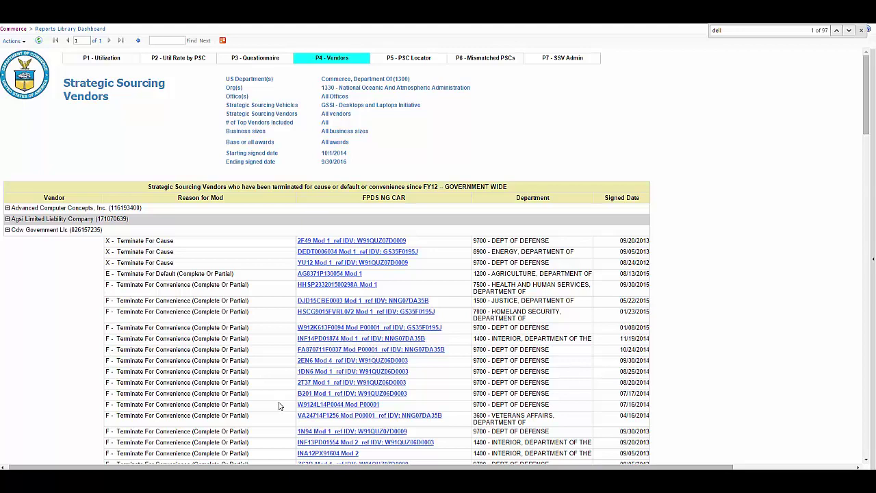
pyautogui.scroll(-3, 275, 401)
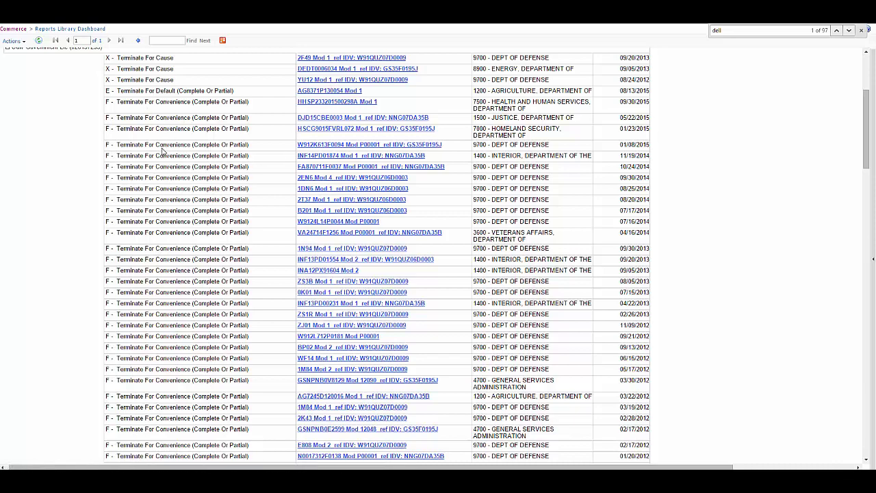
pyautogui.scroll(-4, 172, 188)
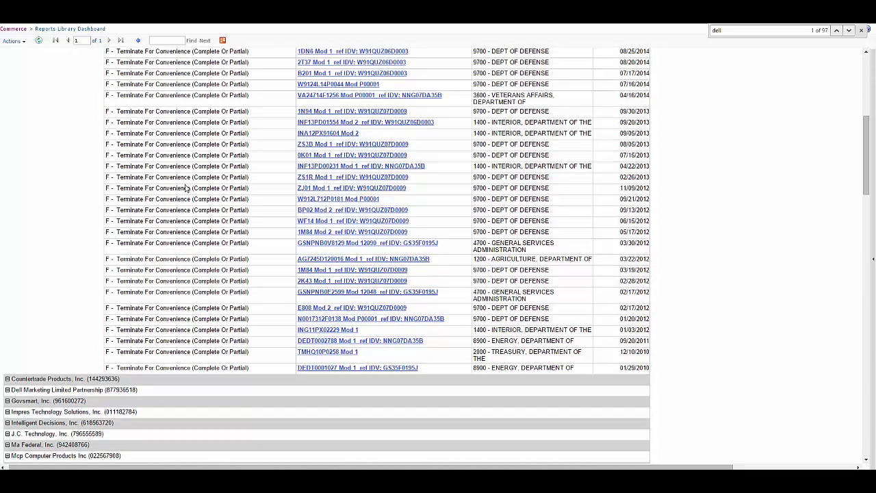
pyautogui.scroll(-5, 45, 345)
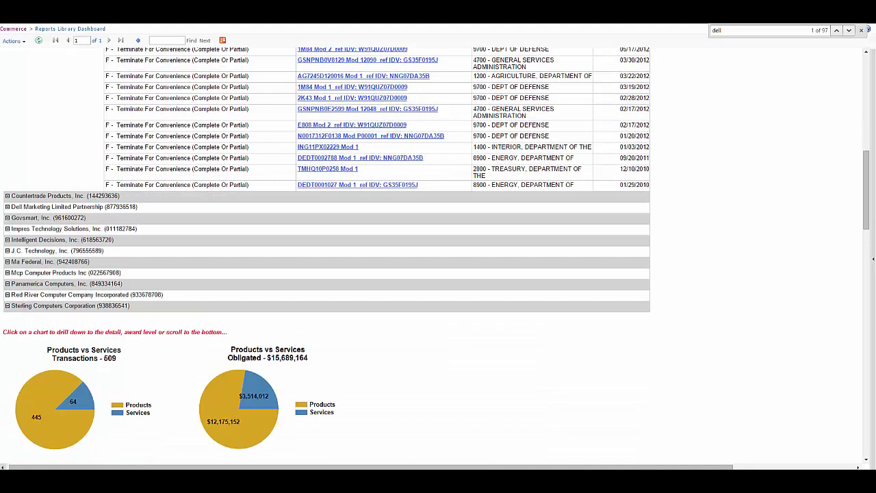
pyautogui.press('Home')
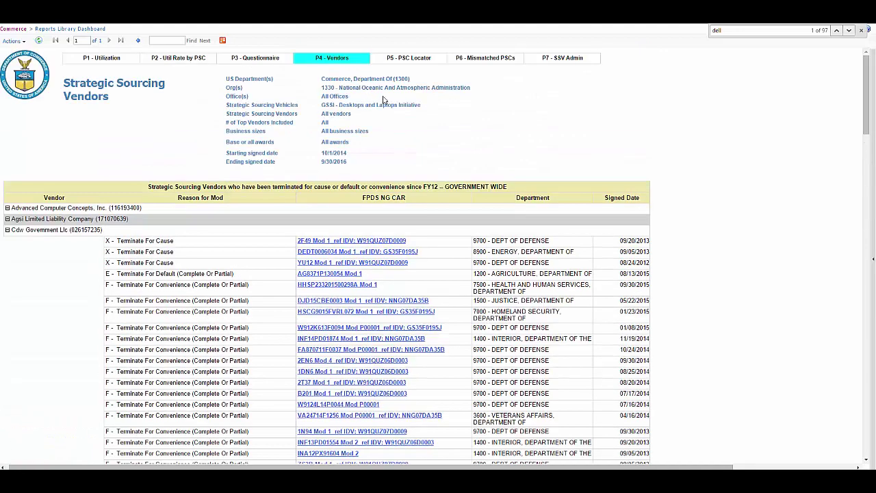
# On P6 - Mismatched PSCs, select the first order's approved and mismatched codes, then scroll to Agsi.
pyautogui.click(485, 61)
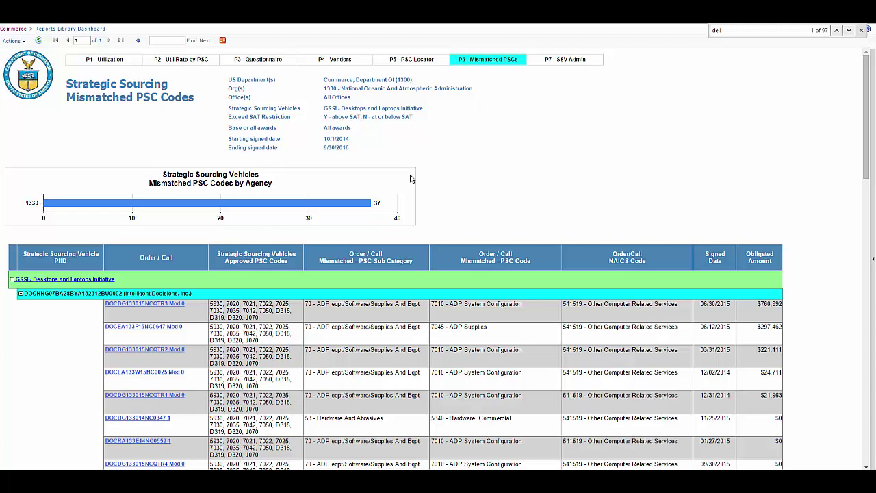
pyautogui.scroll(-2, 411, 179)
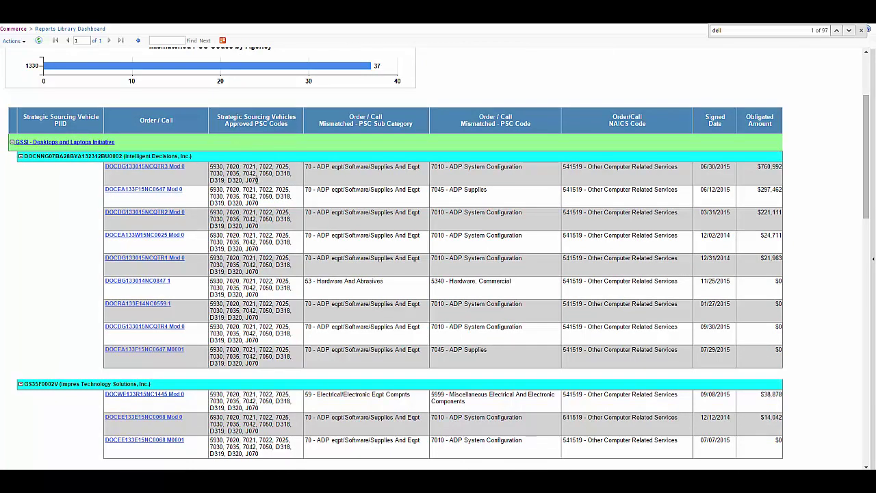
pyautogui.moveTo(259, 181); pyautogui.dragTo(211, 165)
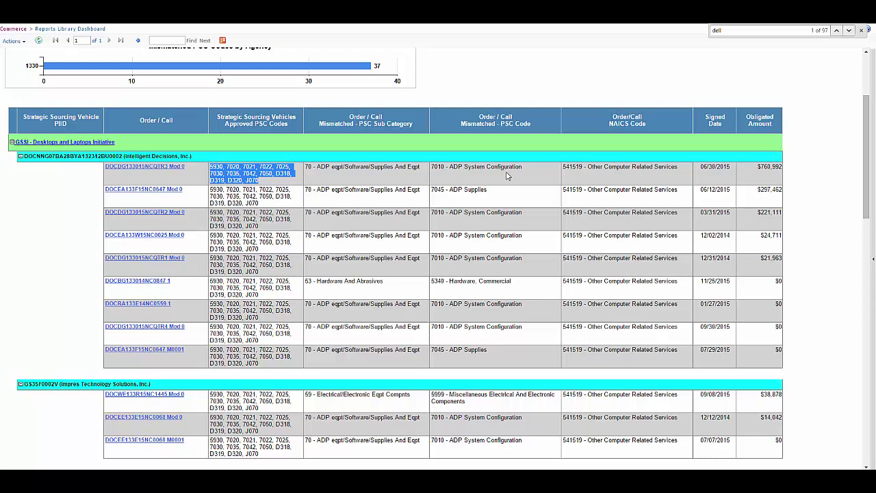
pyautogui.moveTo(524, 168); pyautogui.dragTo(428, 177)
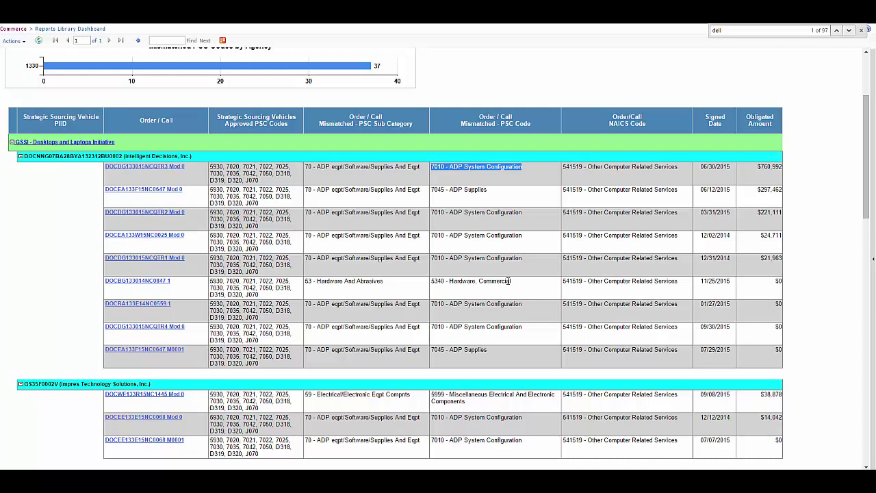
pyautogui.scroll(-10, 503, 279)
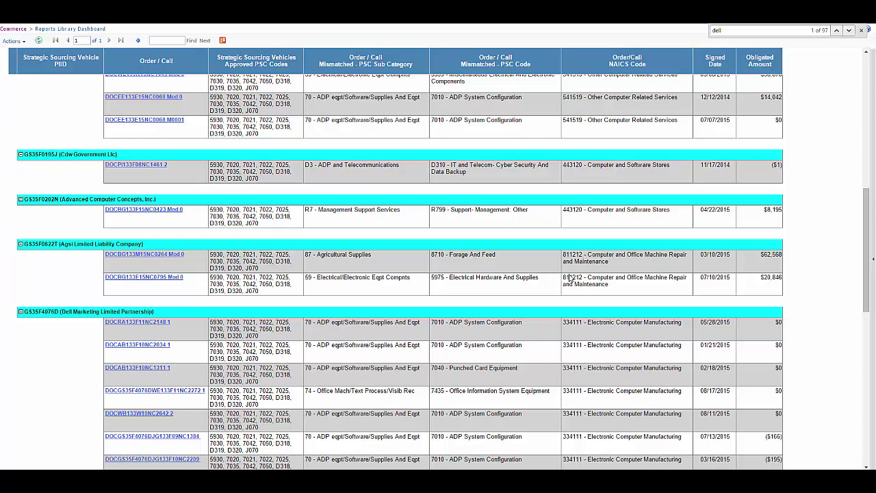
# Look up the Agsi order in FPDS-NG and open its full award record.
pyautogui.click(173, 256)
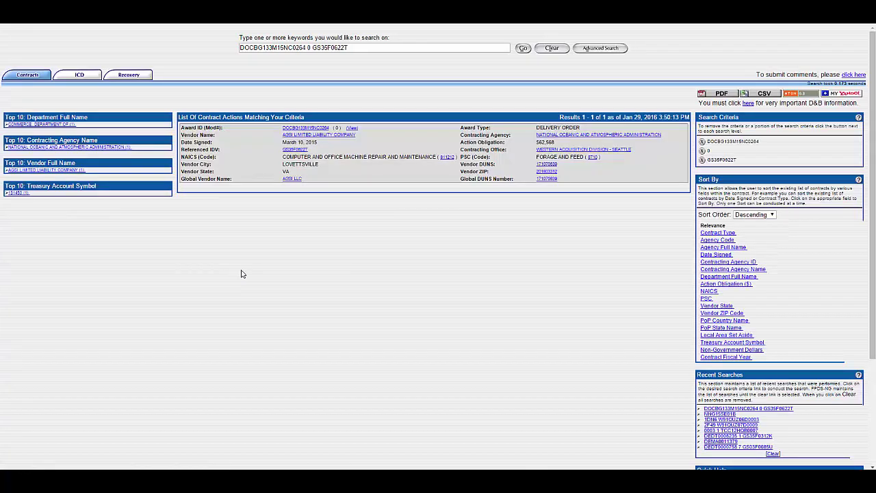
pyautogui.click(352, 128)
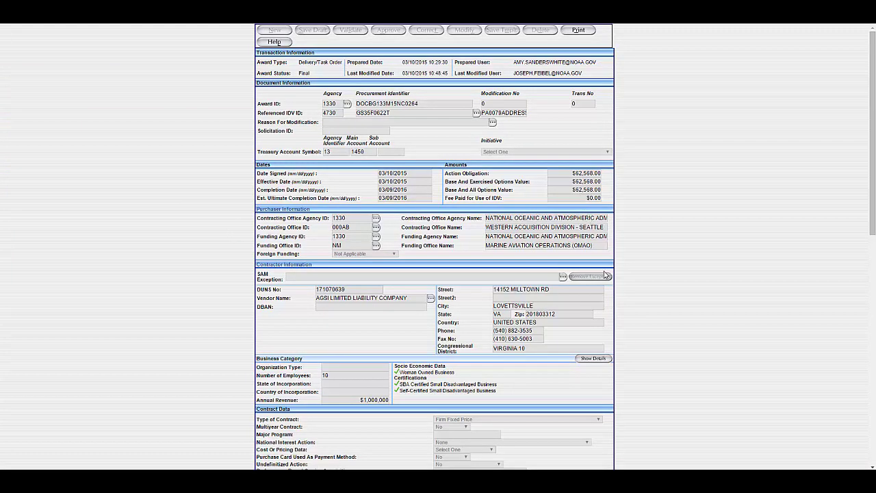
pyautogui.scroll(-10, 591, 221)
# Select 'Software' under Description Of Requirement, then bring up previews of the open Outlook emails.
pyautogui.scroll(-1, 591, 221)
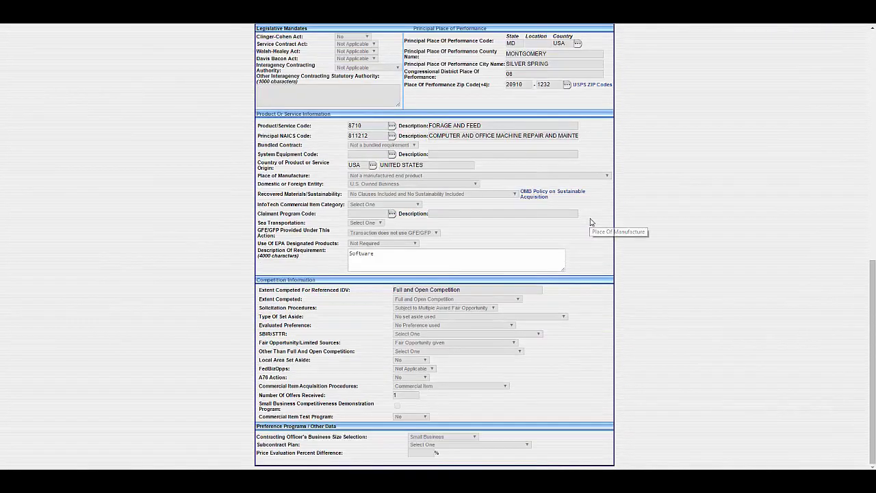
pyautogui.moveTo(400, 258); pyautogui.dragTo(327, 256)
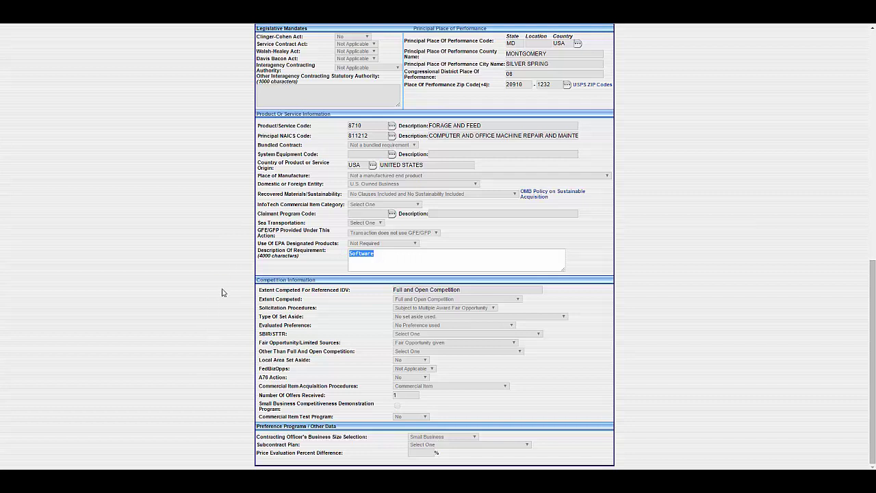
pyautogui.click(212, 481)
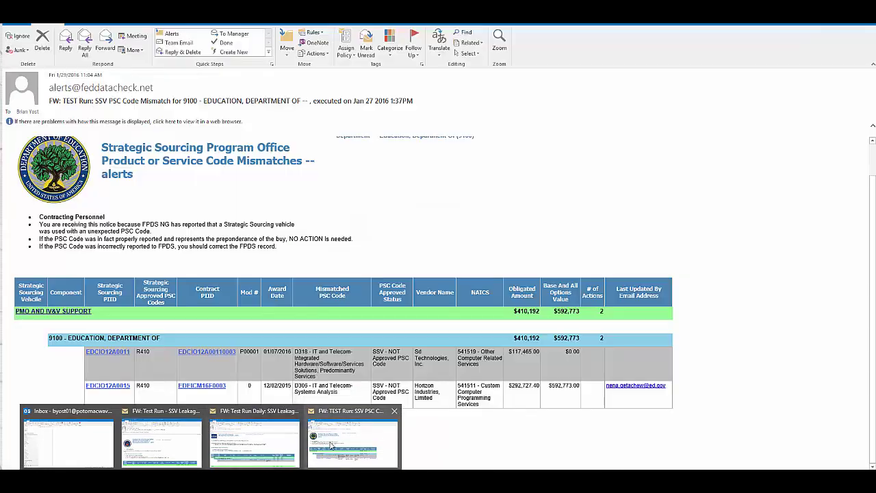
# Open the 'FW: TEST Run: SSV PSC Code' email from the Outlook previews.
pyautogui.click(332, 443)
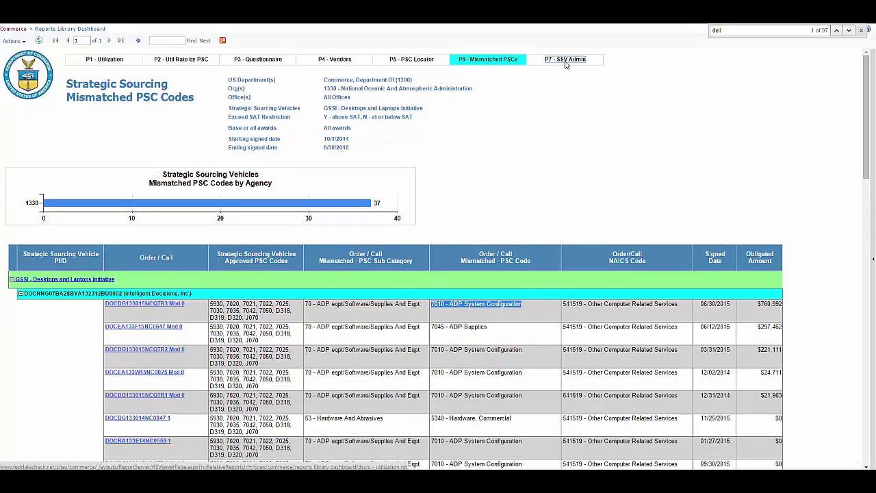
# Go to the P7 - SSV Admin page and scroll to the GSSI - Desktops and Laptops Initiative rows.
pyautogui.click(566, 60)
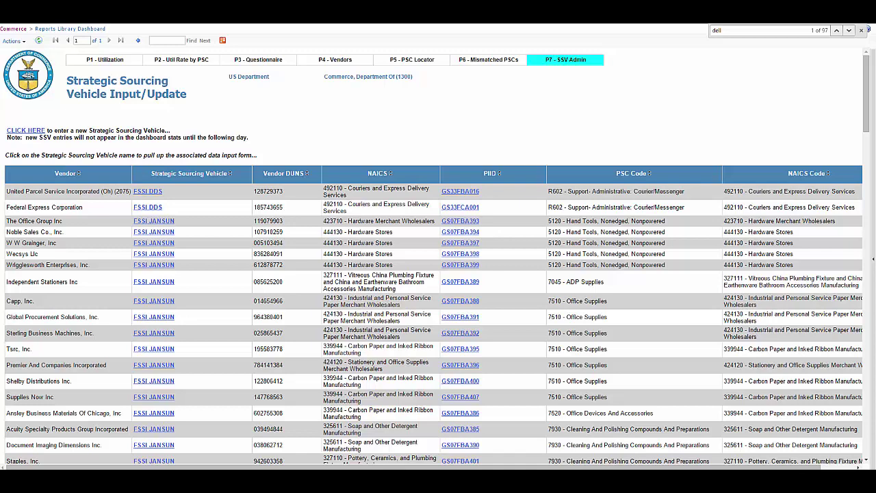
pyautogui.scroll(-4, 291, 213)
pyautogui.scroll(-1, 280, 186)
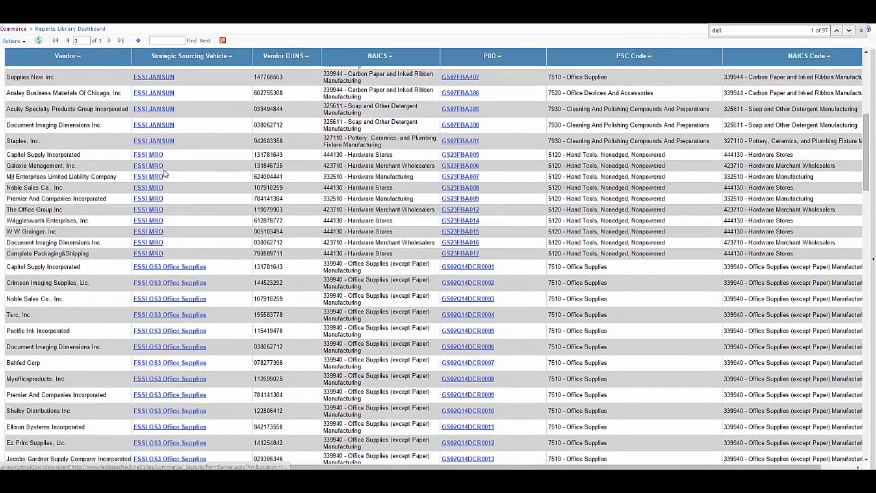
pyautogui.scroll(-1, 174, 270)
pyautogui.scroll(-2, 175, 270)
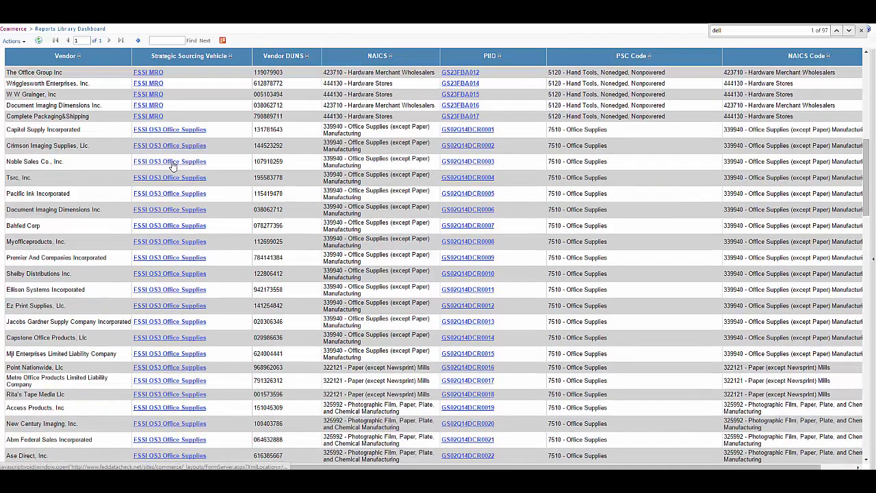
pyautogui.scroll(-14, 216, 259)
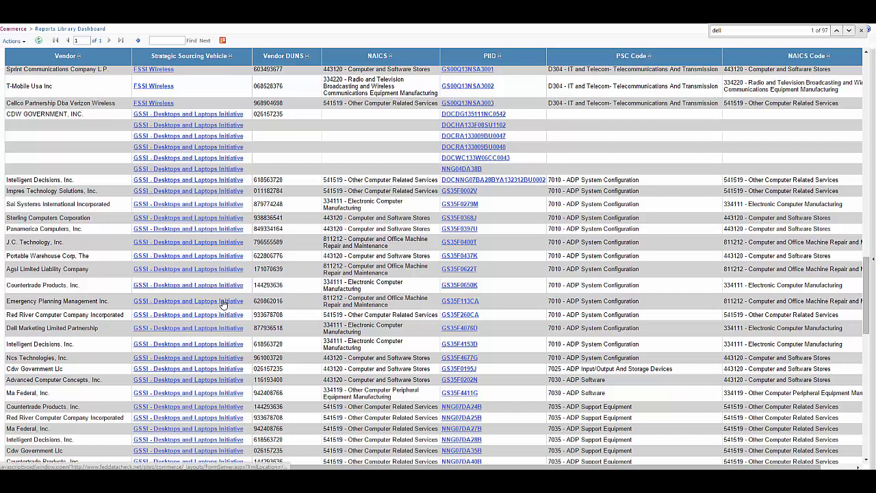
pyautogui.click(224, 302)
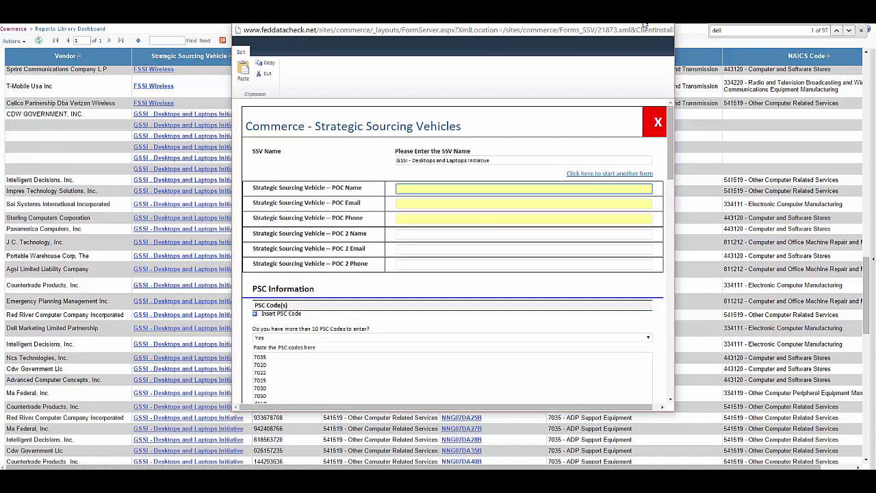
pyautogui.doubleClick(644, 24)
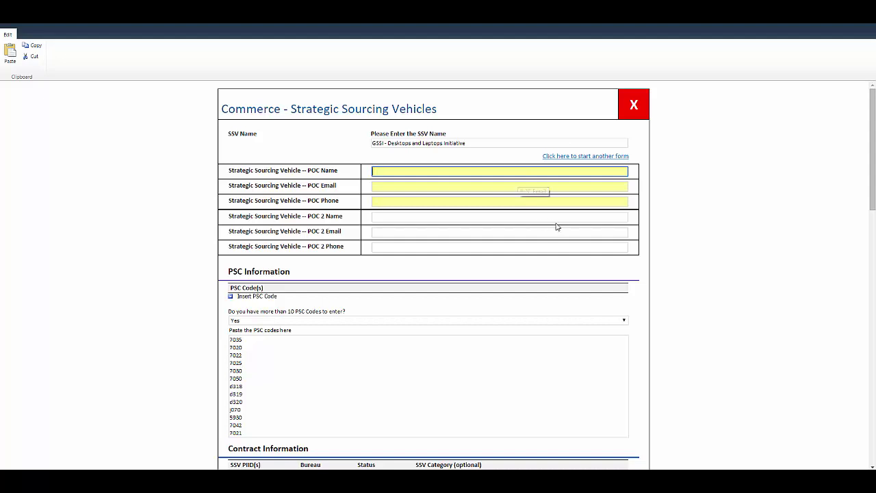
pyautogui.moveTo(473, 143); pyautogui.dragTo(361, 142)
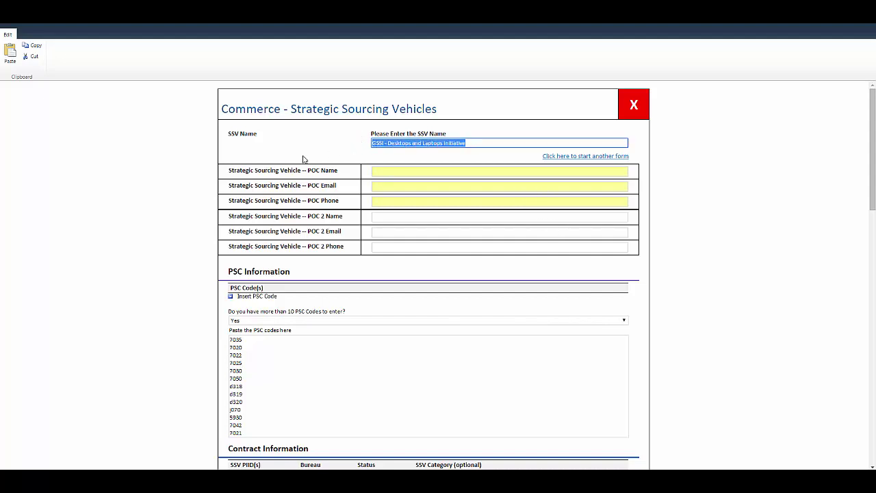
pyautogui.scroll(-2, 174, 236)
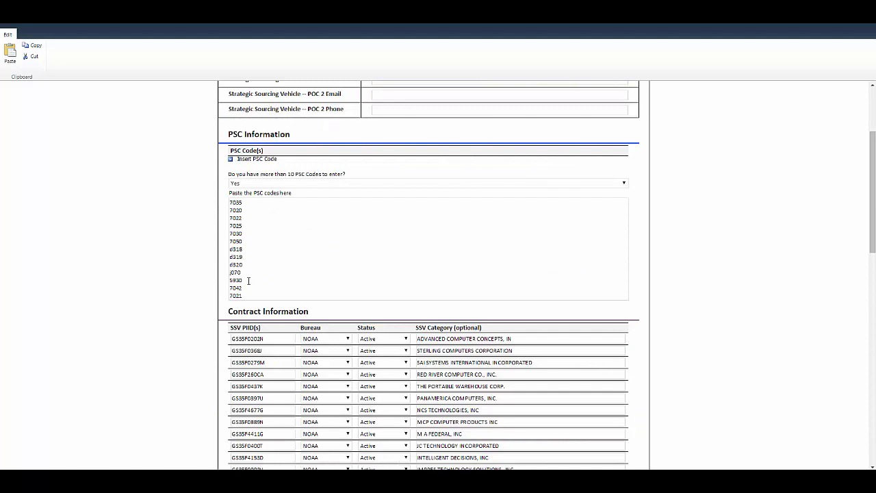
pyautogui.moveTo(248, 296); pyautogui.dragTo(226, 191)
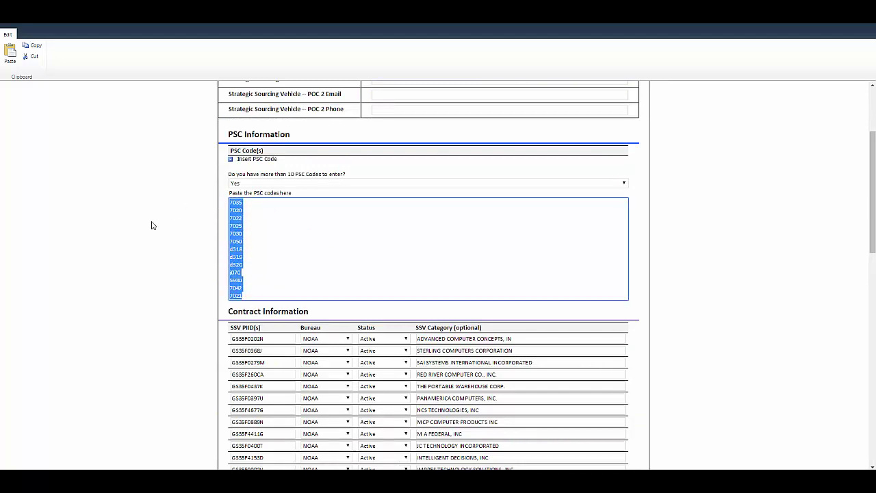
pyautogui.scroll(-3, 152, 225)
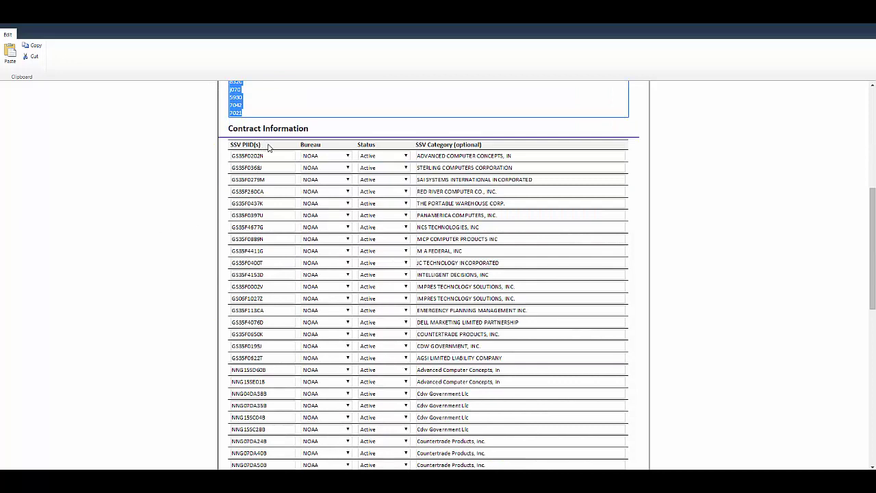
pyautogui.click(392, 156)
pyautogui.click(384, 172)
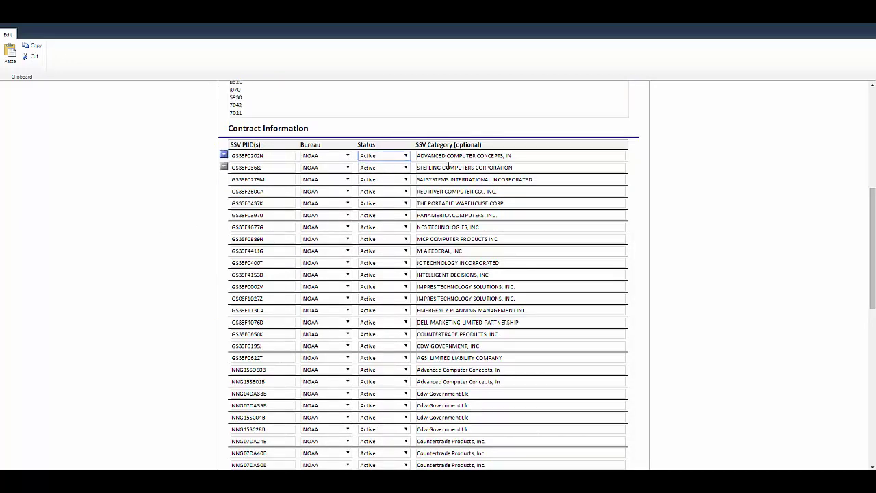
pyautogui.moveTo(533, 156); pyautogui.dragTo(421, 145)
pyautogui.scroll(-15, 484, 206)
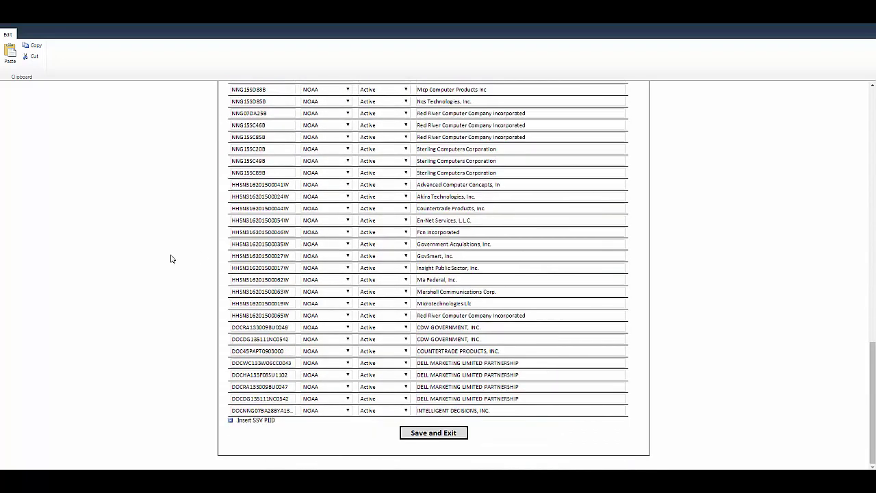
pyautogui.scroll(15, 171, 258)
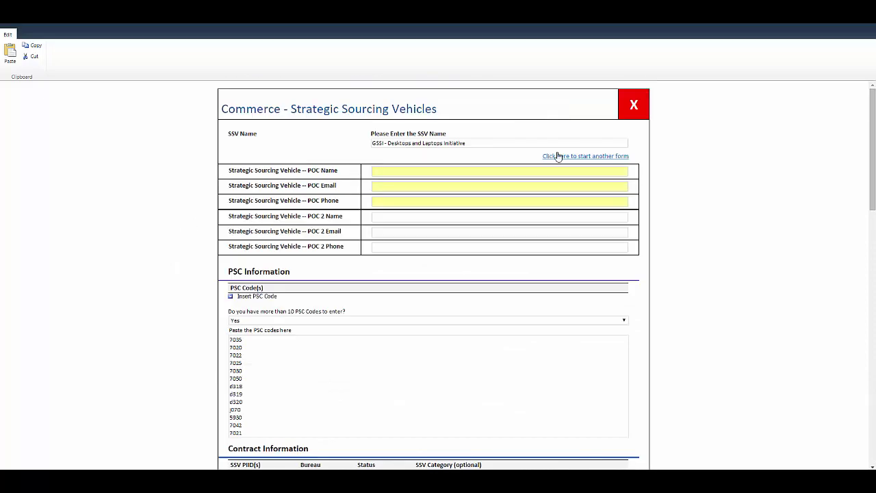
pyautogui.press('F11')
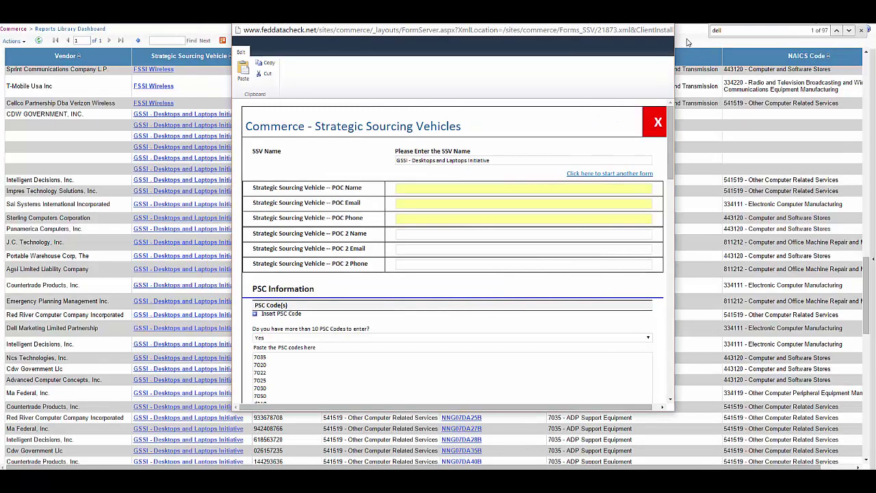
pyautogui.click(92, 292)
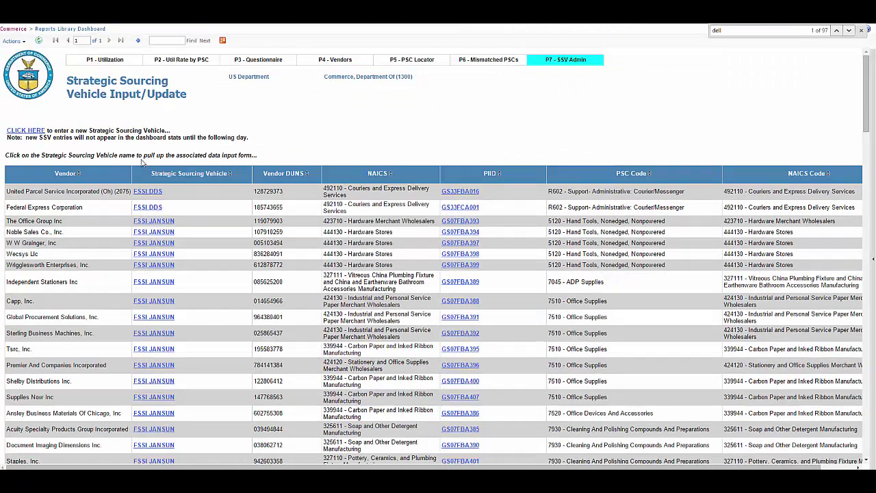
# Open a blank new SSV form, widen its window, and start in the SSV Name field.
pyautogui.click(24, 133)
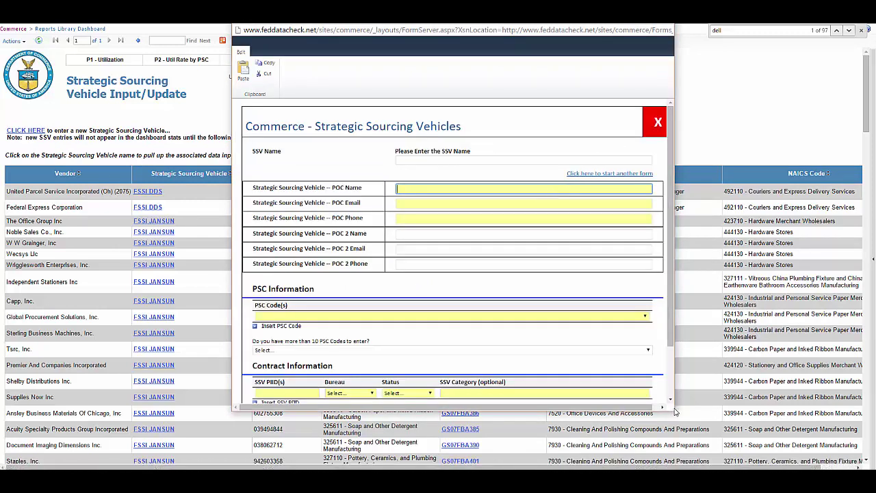
pyautogui.moveTo(674, 411); pyautogui.dragTo(721, 411)
pyautogui.click(460, 161)
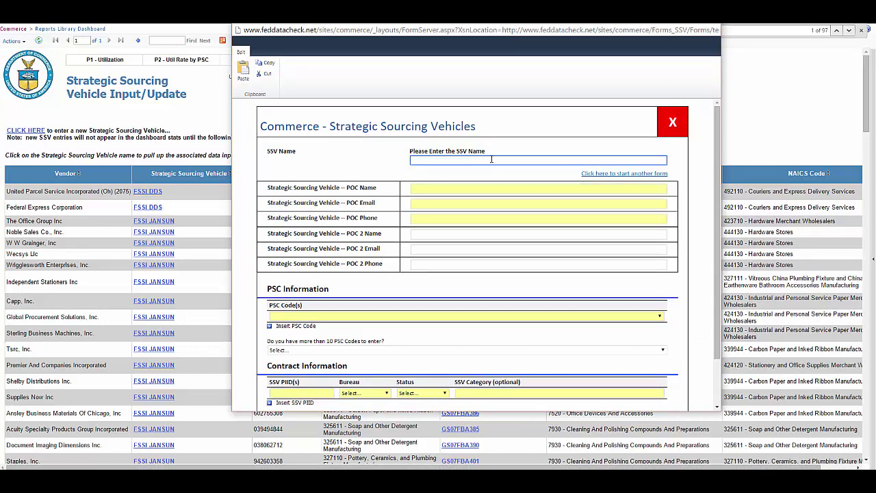
pyautogui.scroll(-2, 491, 160)
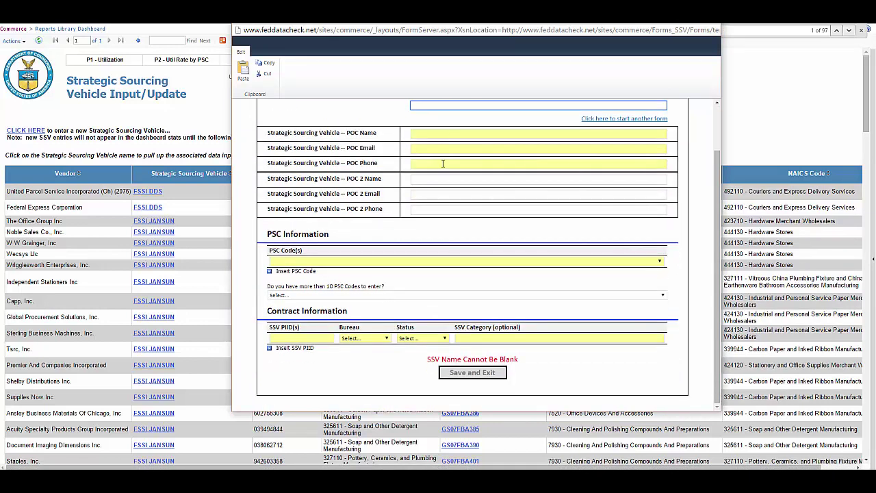
# Browse the PSC code list without choosing one, then visit the SSV PIID and Category fields.
pyautogui.click(660, 262)
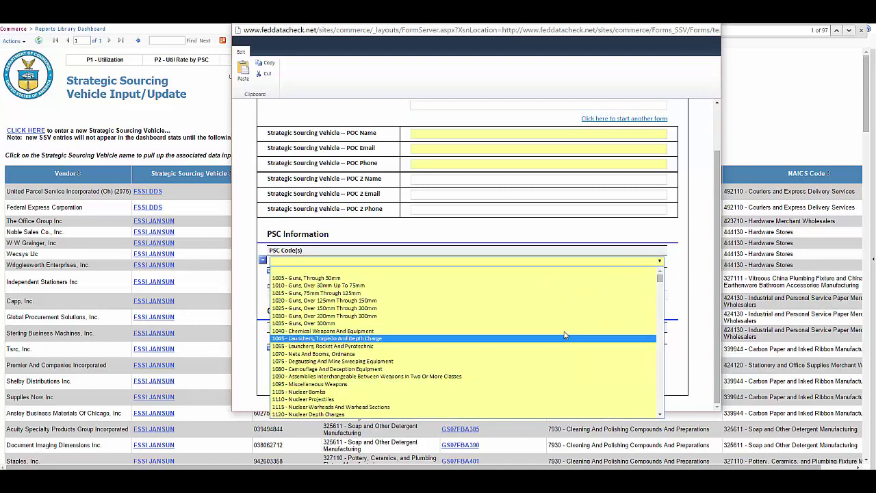
pyautogui.scroll(-5, 565, 335)
pyautogui.click(255, 294)
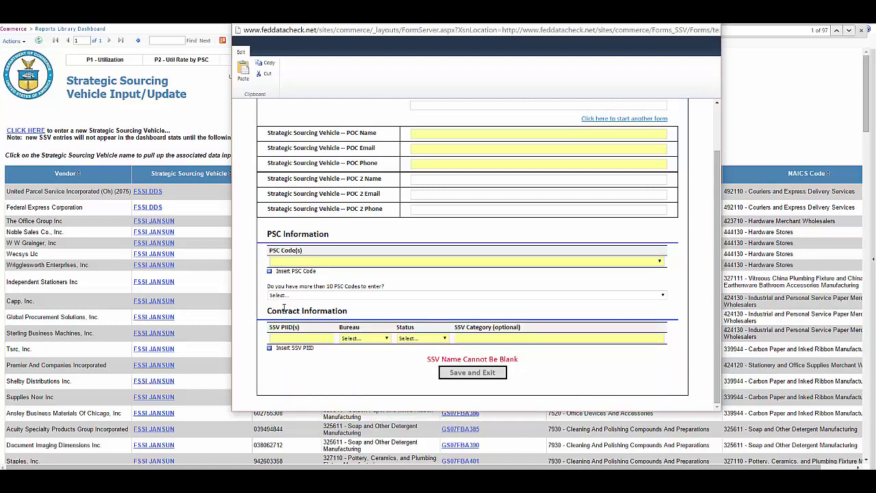
pyautogui.click(310, 338)
pyautogui.click(470, 337)
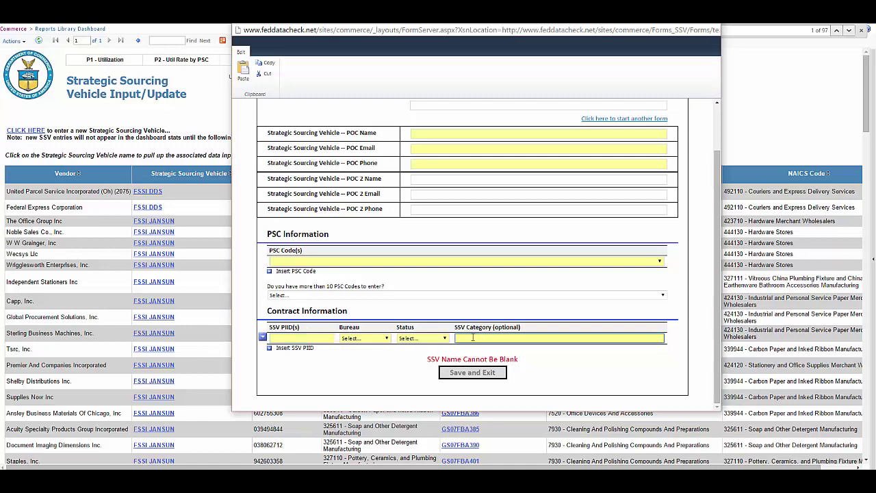
pyautogui.scroll(1, 394, 376)
pyautogui.scroll(-1, 404, 373)
pyautogui.scroll(1, 489, 376)
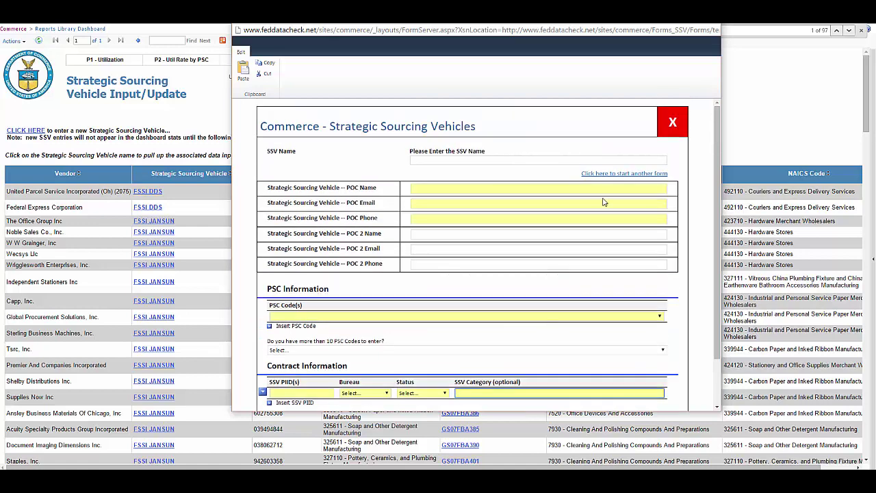